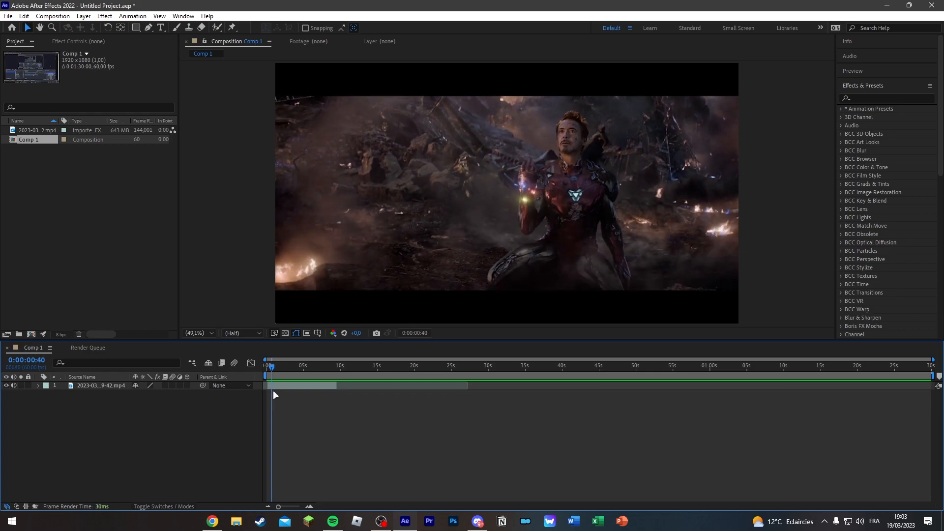
- Pre-compose the video layer, moving all attributes into the new composition and adjusting its duration to the layer's time span
right_click(103, 387)
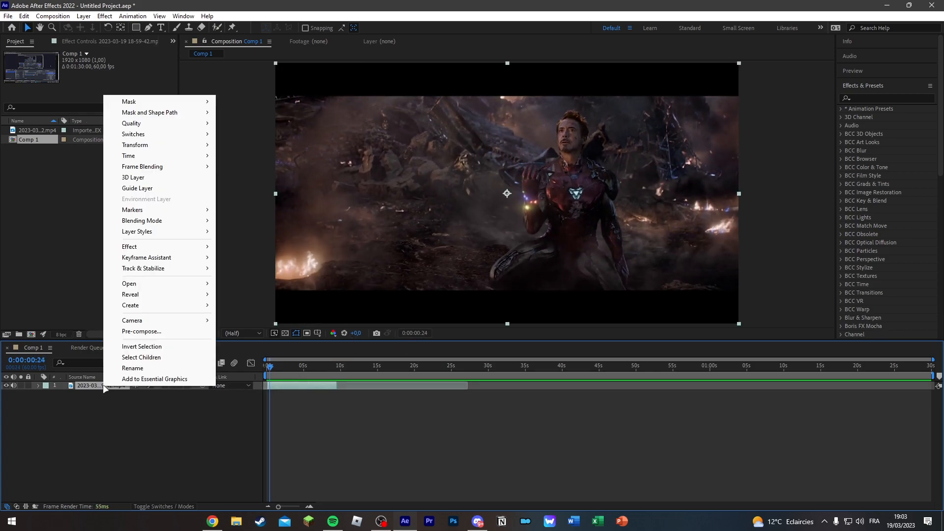
left_click(136, 332)
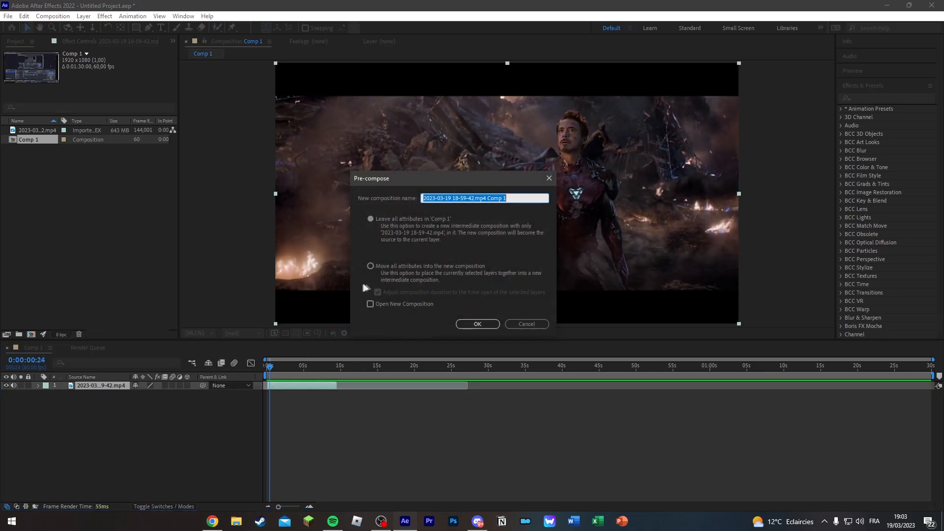
left_click(370, 266)
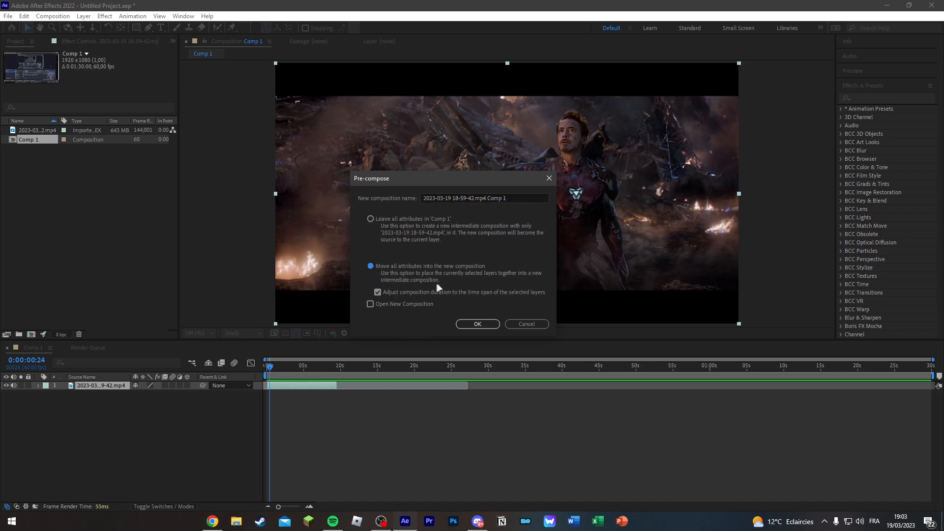
left_click(477, 324)
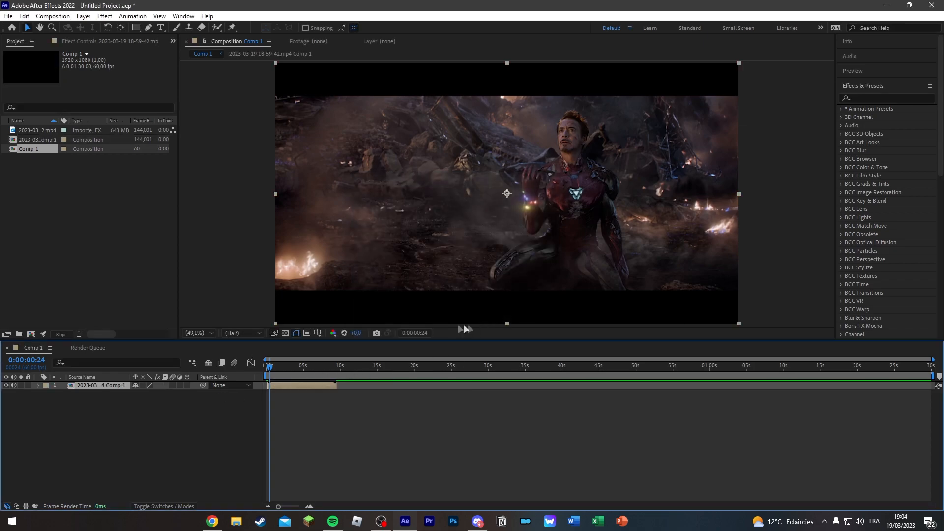
- Find the Twixtor Pro effect and apply it to the pre-composed clip
left_click_drag(270, 369, 268, 369)
left_click(857, 98)
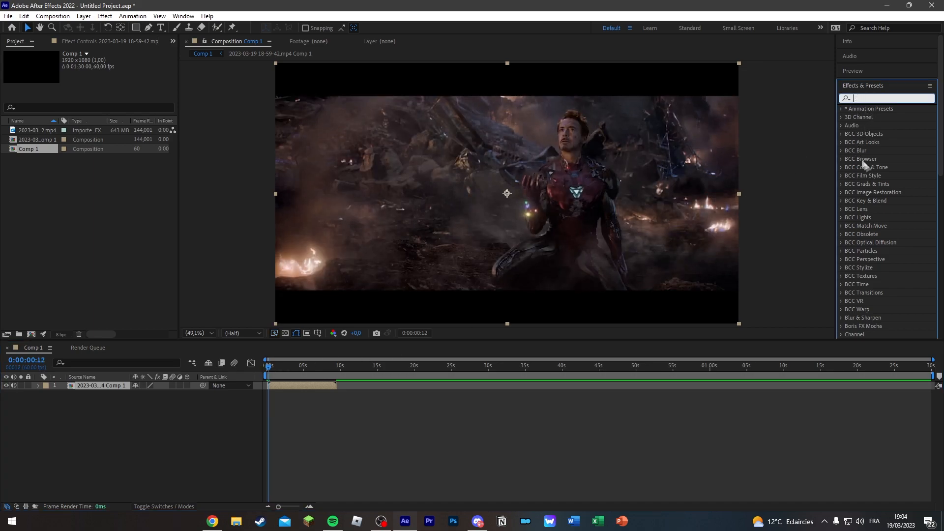
type("twi")
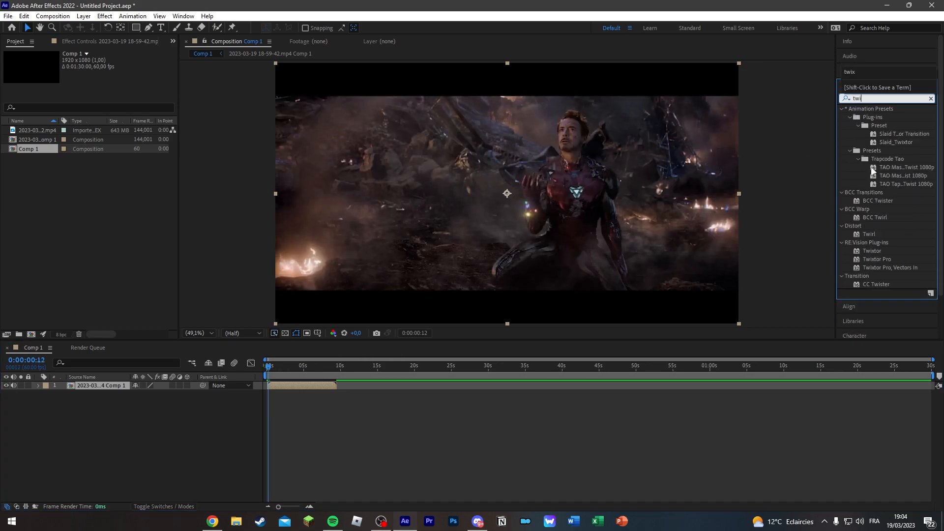
left_click_drag(884, 262, 315, 387)
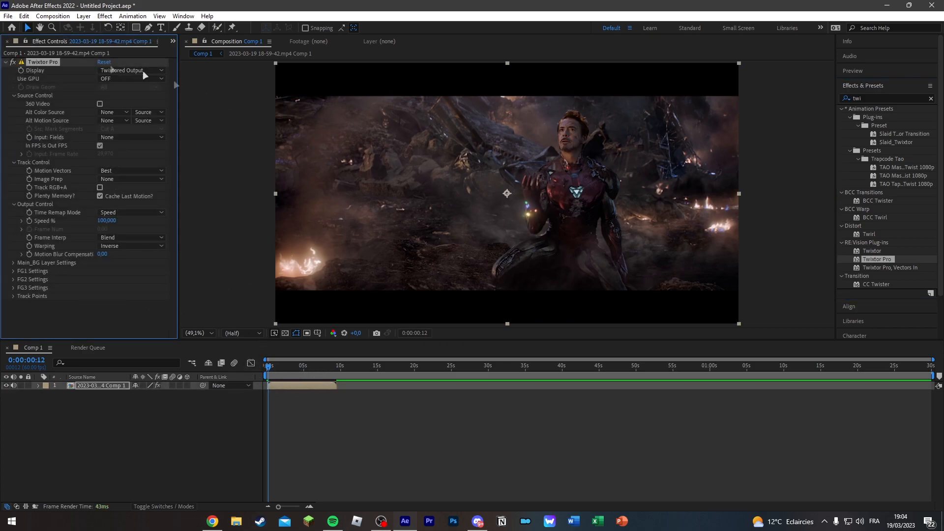
- Turn off In FPS is Out FPS in Twixtor Pro and set the input frame rate to 60
left_click(99, 145)
left_click(105, 154)
type("60")
key("Return")
- Check the frame rates of the source footage and compositions in the project, and return to the Twixtor Pro settings
left_click(172, 42)
left_click(178, 51)
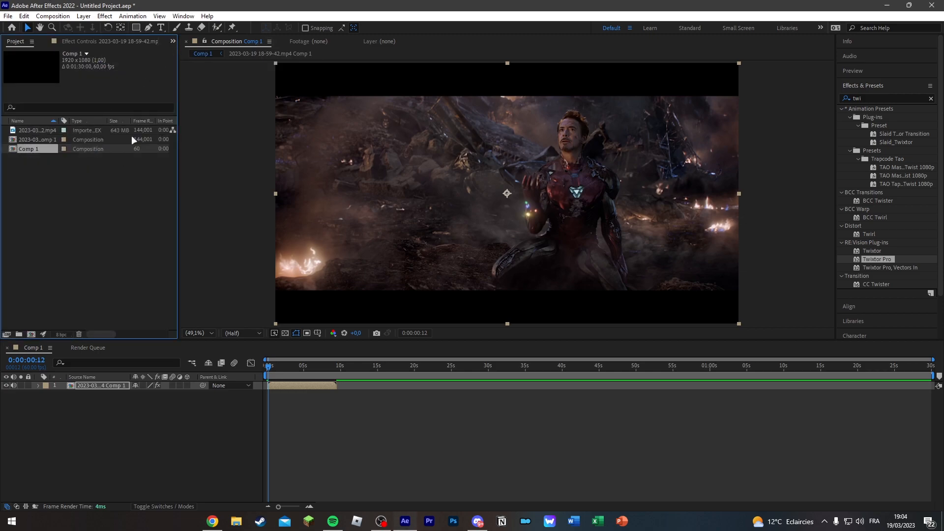
left_click(133, 140)
left_click(103, 130)
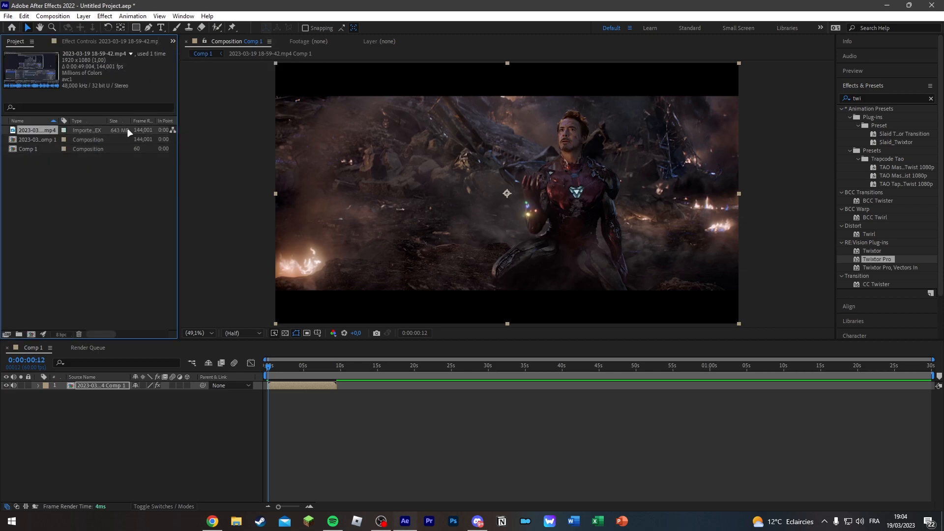
left_click(47, 149)
left_click(120, 30)
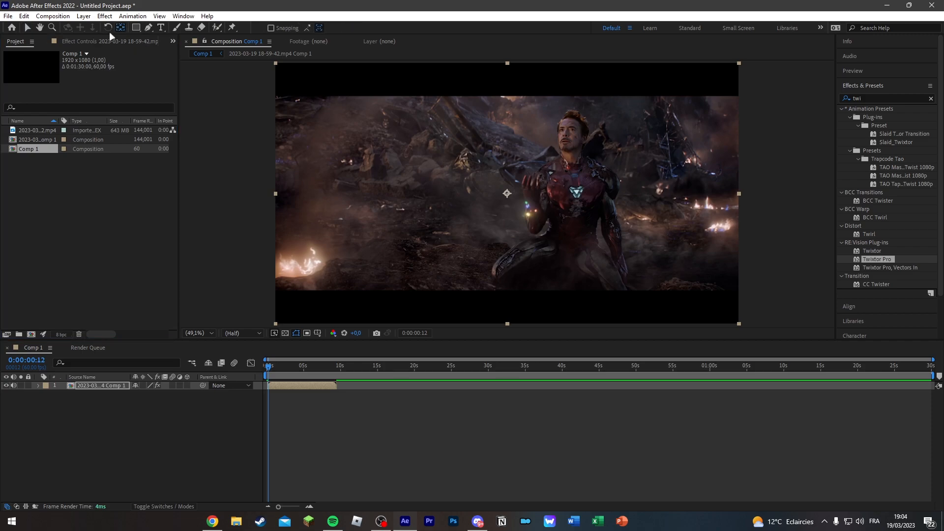
left_click(118, 42)
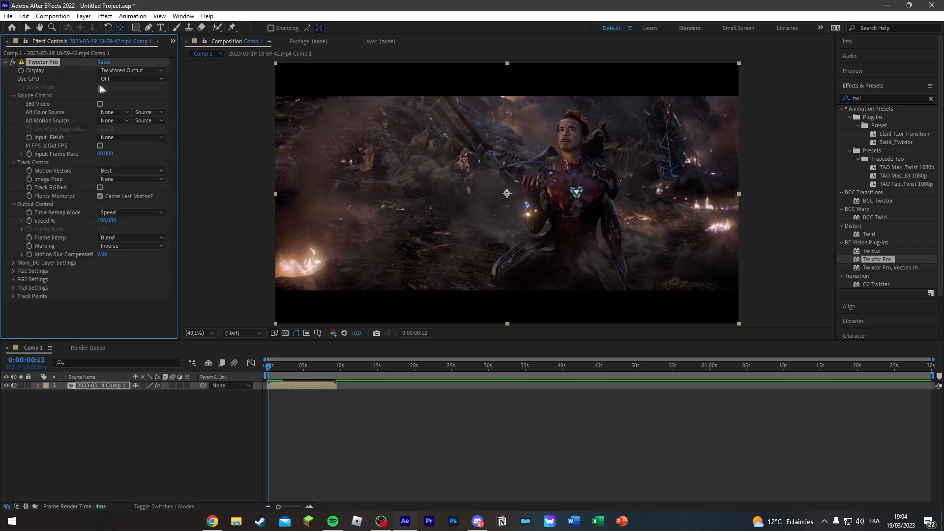
- Set Twixtor Pro's input frame rate to 144 and its Image Prep to Contrast/Edge Enhance
left_click(105, 154)
type("144")
key("Return")
left_click(106, 171)
left_click(76, 168)
left_click(108, 179)
left_click(112, 201)
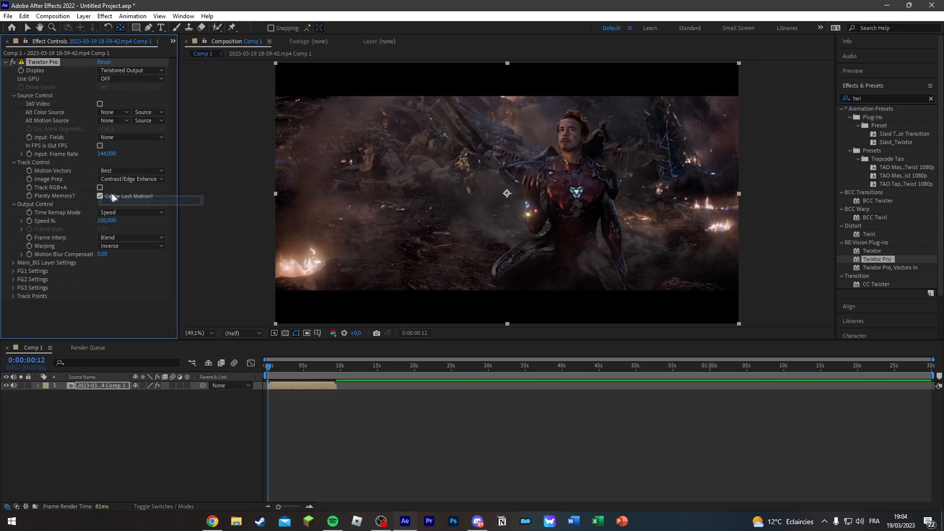
- Set Twixtor Pro's Frame Interp to Motion Weighted Blend and Warping to Forward
left_click(115, 238)
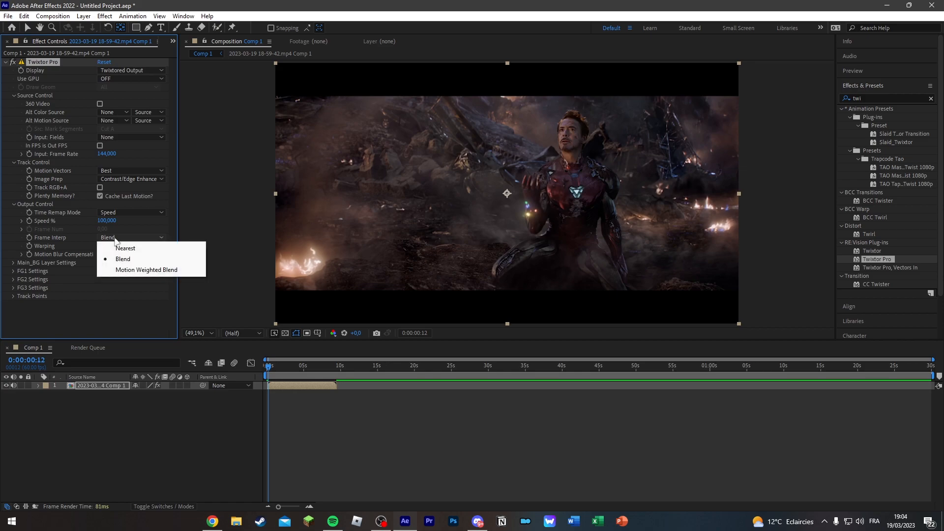
left_click(116, 272)
left_click(117, 246)
left_click(120, 266)
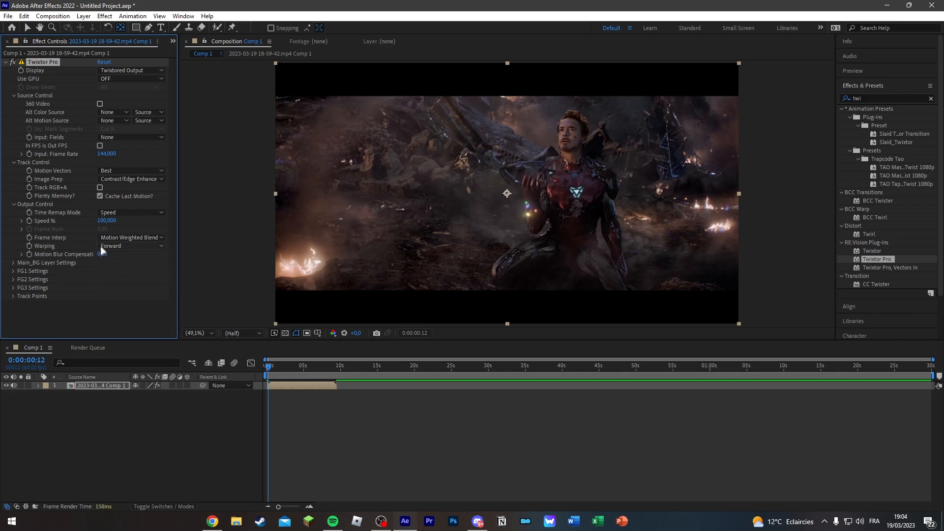
- Move the pre-composed clip to start at about 0:00:04:44 and place the playhead at 0:00:04:46
left_click_drag(279, 507, 290, 508)
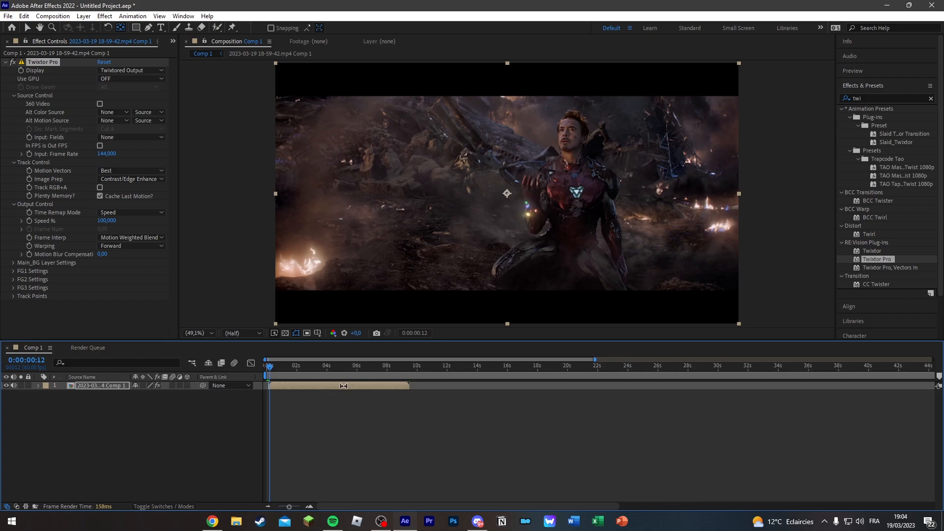
left_click(27, 28)
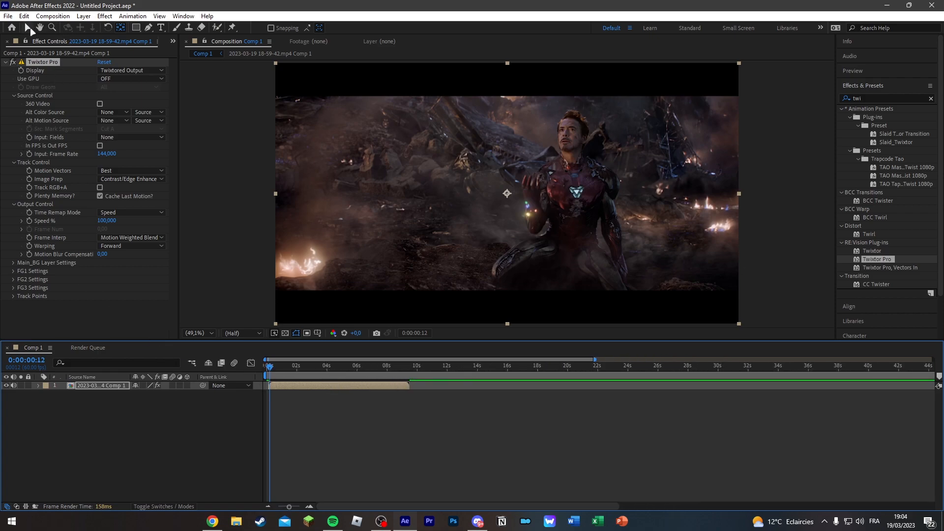
left_click_drag(295, 386, 338, 377)
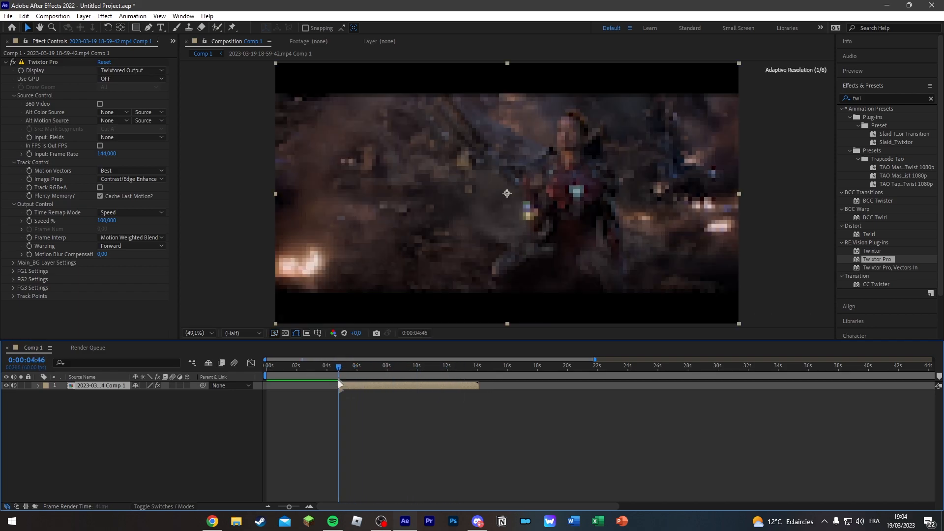
- Keyframe Twixtor Pro's Speed % at 45 at 0:00:04:46 and reveal the layer's keyframes in the timeline
left_click_drag(289, 506, 298, 507)
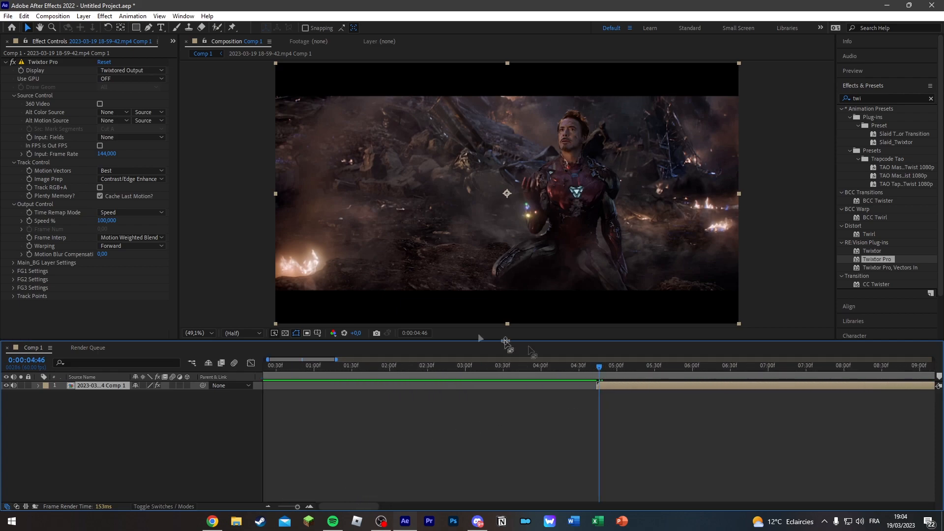
left_click(34, 221)
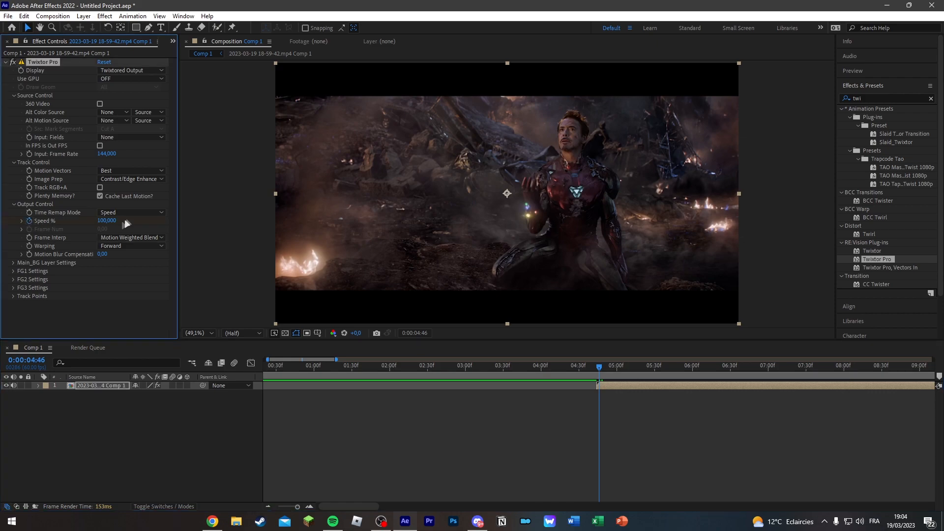
left_click(107, 220)
key("Return")
left_click(111, 387)
key("u")
left_click_drag(631, 399, 587, 411)
left_click(624, 418)
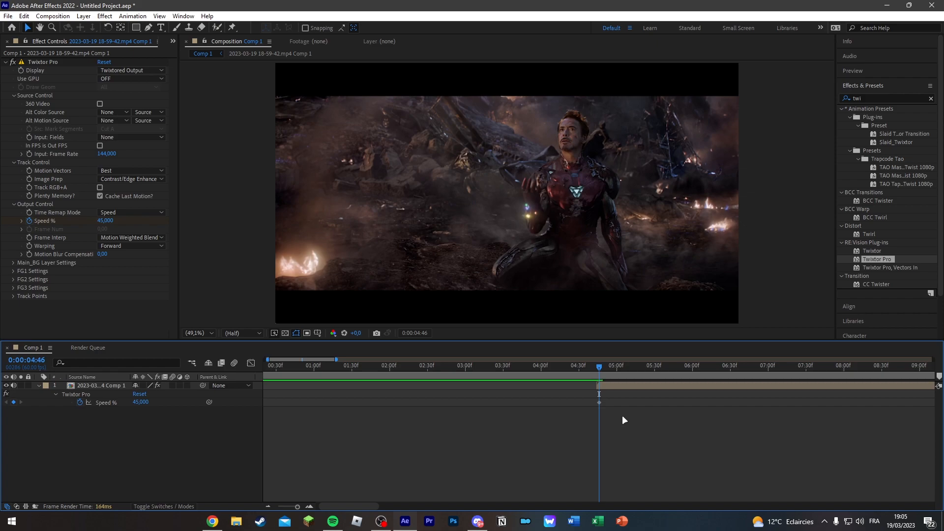
- Advance four frames to 0:00:04:50 and set a Speed % keyframe of 95
key("Page_Down")
key("Page_Down")
key("Page_Down")
key("Page_Down")
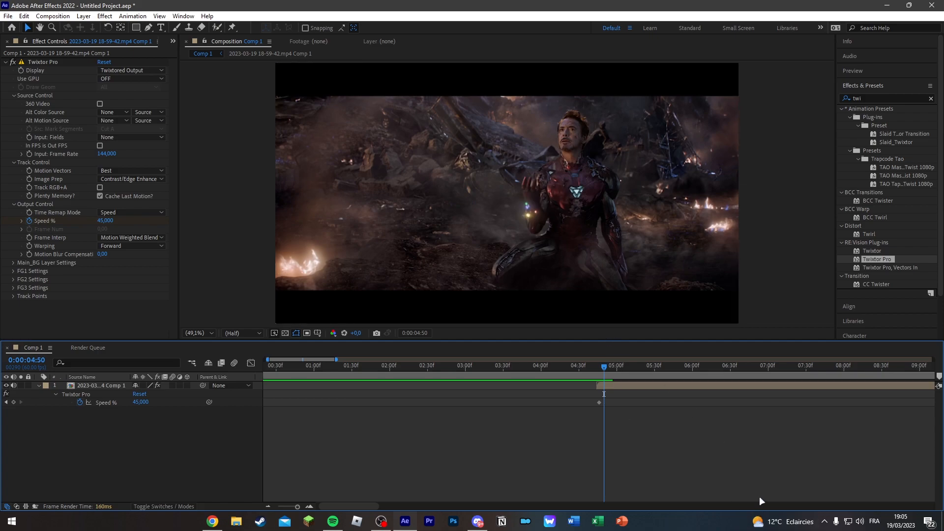
left_click(105, 220)
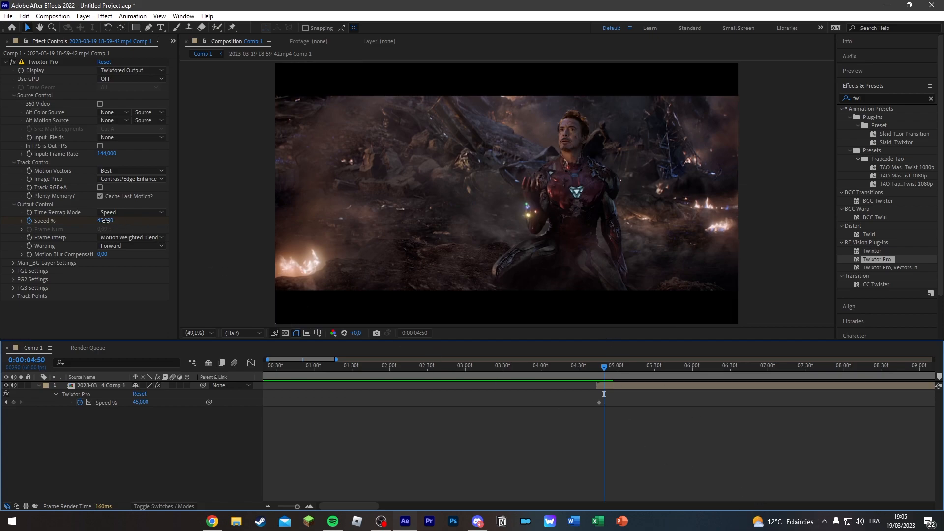
key("Return")
left_click(317, 269)
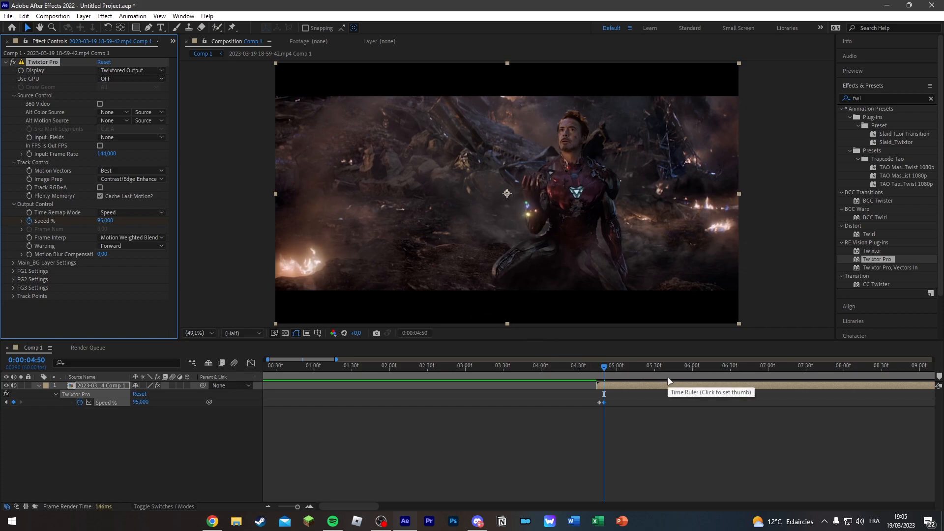
- Hold Speed % at 95 with a keyframe at about 0:00:04:56, and set it to 45 at 0:00:05:00
key("space")
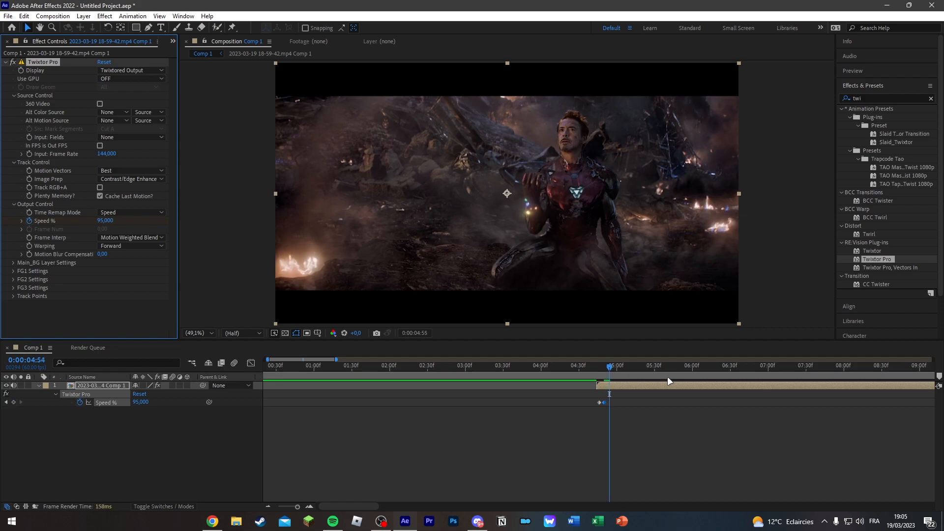
left_click(14, 402)
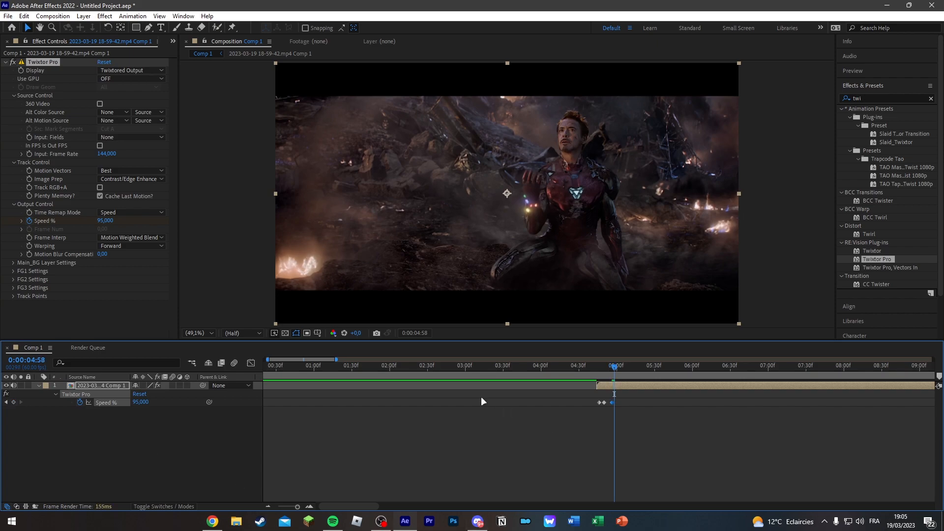
left_click(105, 221)
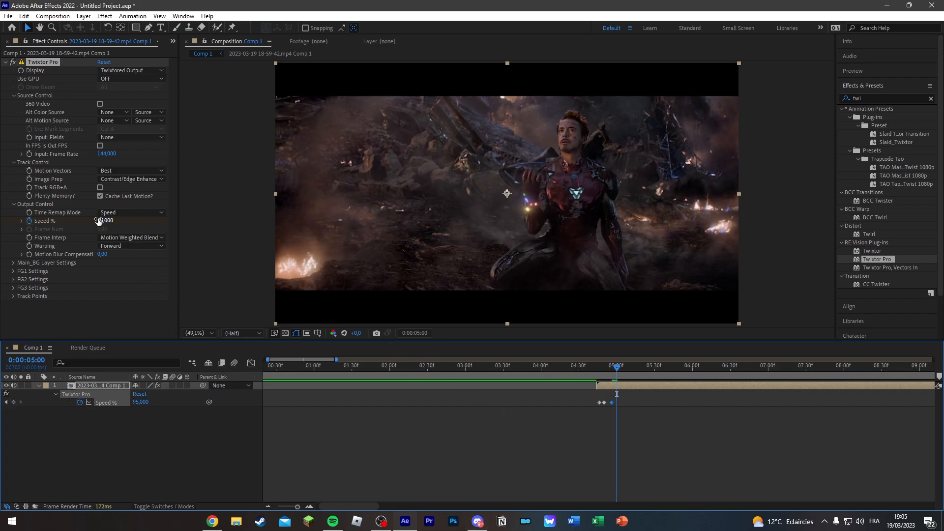
type("45")
key("Return")
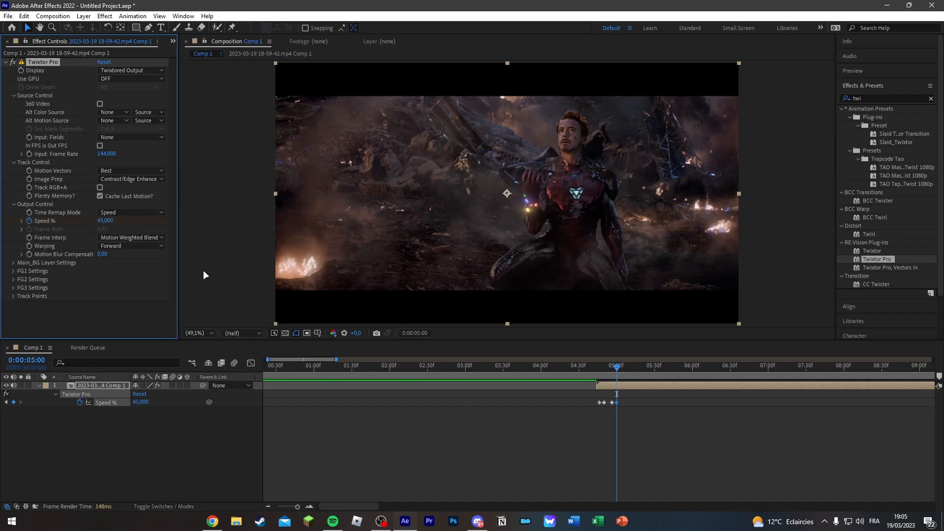
- Duplicate the four Speed % keyframes starting at 0:00:05:10 and move the playhead to 0:00:05:24
left_click_drag(294, 507, 300, 507)
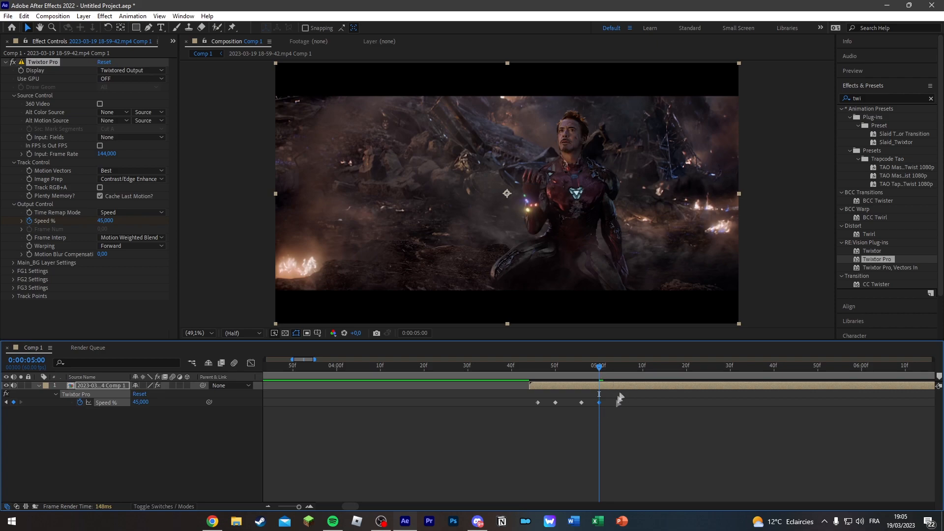
left_click(640, 443)
key("space")
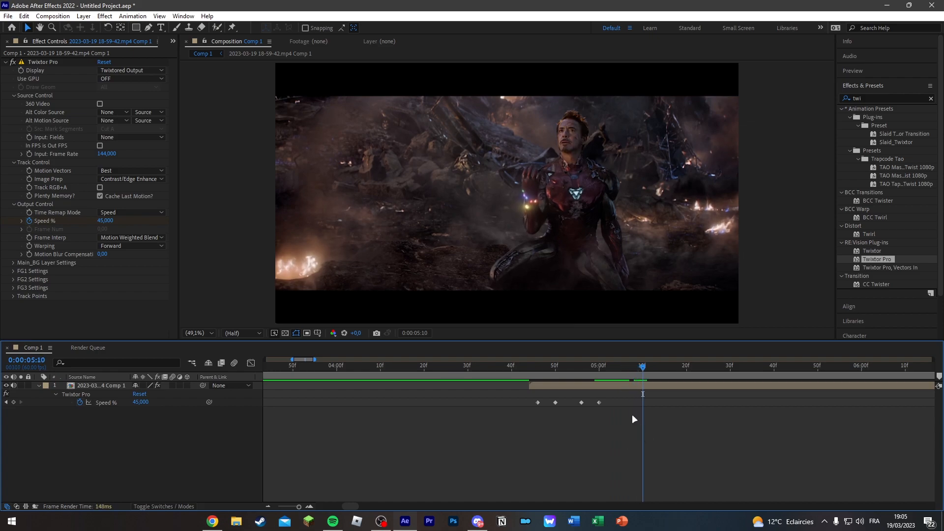
left_click_drag(619, 415, 526, 393)
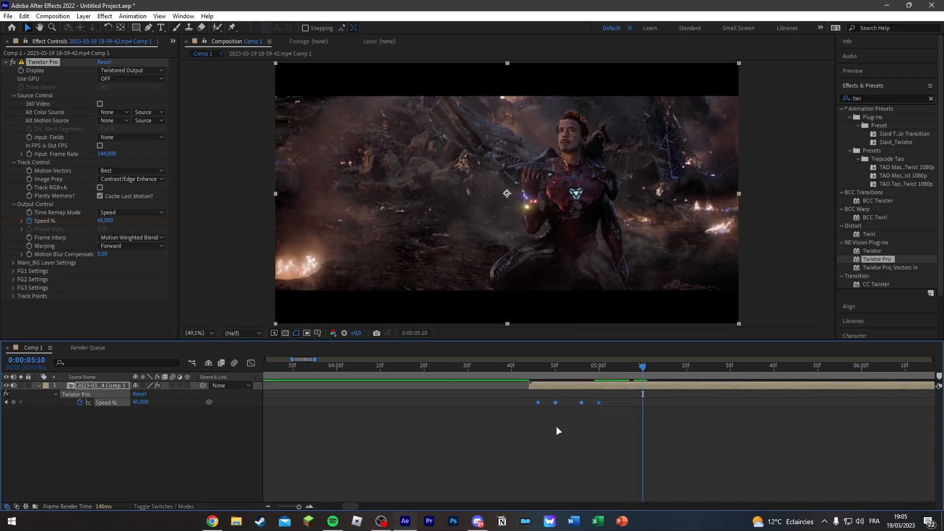
key("ctrl+c")
key("ctrl+v")
left_click(703, 366)
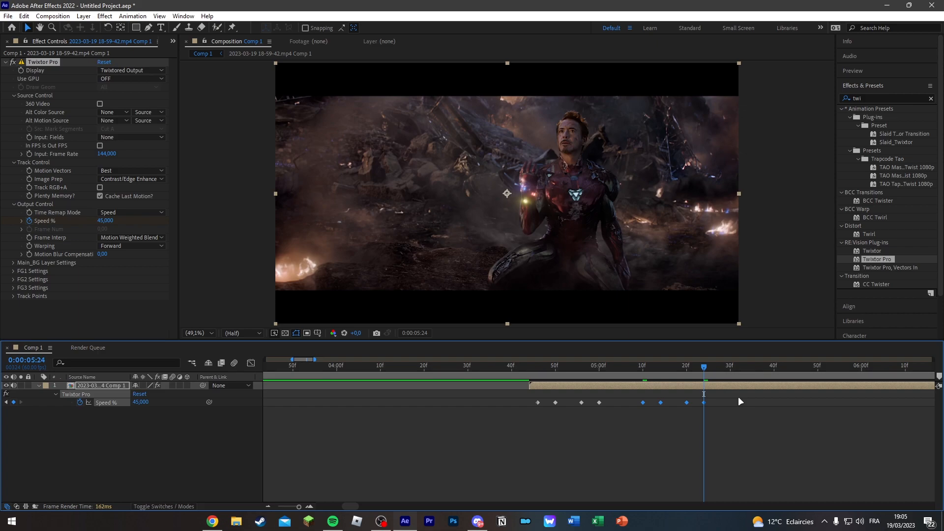
- Paste the copied four-keyframe Speed % pattern twice, each time ten frames after the last existing keyframe
key("Page_Down")
key("Page_Down")
key("Page_Down")
key("Page_Down")
key("Page_Down")
key("Page_Down")
key("Page_Down")
key("Page_Down")
key("Page_Down")
key("Page_Down")
key("ctrl+v")
left_click(809, 366)
key("Page_Down")
key("Page_Down")
key("Page_Down")
key("Page_Down")
key("Page_Down")
key("Page_Down")
key("Page_Down")
key("Page_Down")
key("Page_Down")
key("Page_Down")
key("ctrl+v")
- Add three more copies of the four-keyframe Speed % pattern along the layer, leaving ten frames between groups
left_click_drag(299, 506, 297, 507)
left_click(614, 369)
key("Page_Down")
key("Page_Down")
key("Page_Down")
key("Page_Down")
key("Page_Down")
key("Page_Down")
key("Page_Down")
key("Page_Down")
key("Page_Down")
key("Page_Down")
key("ctrl+v")
left_click(638, 368)
key("Page_Down")
key("Page_Down")
key("Page_Down")
key("Page_Down")
key("Page_Down")
key("Page_Down")
key("Page_Down")
key("Page_Down")
key("Page_Down")
key("Page_Down")
key("ctrl+v")
left_click(662, 369)
key("Page_Down")
key("Page_Down")
key("Page_Down")
key("Page_Down")
key("Page_Down")
key("Page_Down")
key("Page_Down")
key("Page_Down")
key("Page_Down")
key("Page_Down")
key("ctrl+v")
- Continue pasting the Speed % pattern seven more times with ten-frame gaps, until the keyframes reach a little past 0:00:10:00
key("Page_Down")
key("Page_Down")
key("Page_Down")
key("Page_Down")
key("Page_Down")
key("Page_Down")
key("Page_Down")
key("Page_Down")
key("Page_Down")
key("Page_Down")
key("ctrl+v")
key("Page_Down")
key("Page_Down")
key("Page_Down")
key("Page_Down")
key("Page_Down")
key("Page_Down")
key("Page_Down")
key("Page_Down")
key("Page_Down")
key("Page_Down")
key("ctrl+v")
key("Page_Down")
key("Page_Down")
key("Page_Down")
key("Page_Down")
key("Page_Down")
key("Page_Down")
key("Page_Down")
key("Page_Down")
key("Page_Down")
key("Page_Down")
key("ctrl+v")
key("Page_Down")
key("Page_Down")
key("Page_Down")
key("Page_Down")
key("Page_Down")
key("Page_Down")
key("Page_Down")
key("Page_Down")
key("Page_Down")
key("Page_Down")
key("ctrl+v")
key("Page_Down")
key("Page_Down")
key("Page_Down")
key("Page_Down")
key("Page_Down")
key("Page_Down")
key("Page_Down")
key("Page_Down")
key("Page_Down")
key("Page_Down")
key("ctrl+v")
key("Page_Down")
key("Page_Down")
key("Page_Down")
key("Page_Down")
key("Page_Down")
key("Page_Down")
key("Page_Down")
key("Page_Down")
key("Page_Down")
key("Page_Down")
key("ctrl+v")
scroll(589, 436, "right", 5)
key("shift+Page_Down")
key("ctrl+v")
- Copy the last sixteen Speed % keyframes and paste the block twice, each ten frames after the preceding keyframe, the second at 0:00:11:58
left_click_drag(579, 441, 452, 399)
key("ctrl+c")
left_click(543, 368)
key("shift+Page_Down")
key("ctrl+v")
left_click(641, 367)
key("shift+Page_Down")
key("ctrl+v")
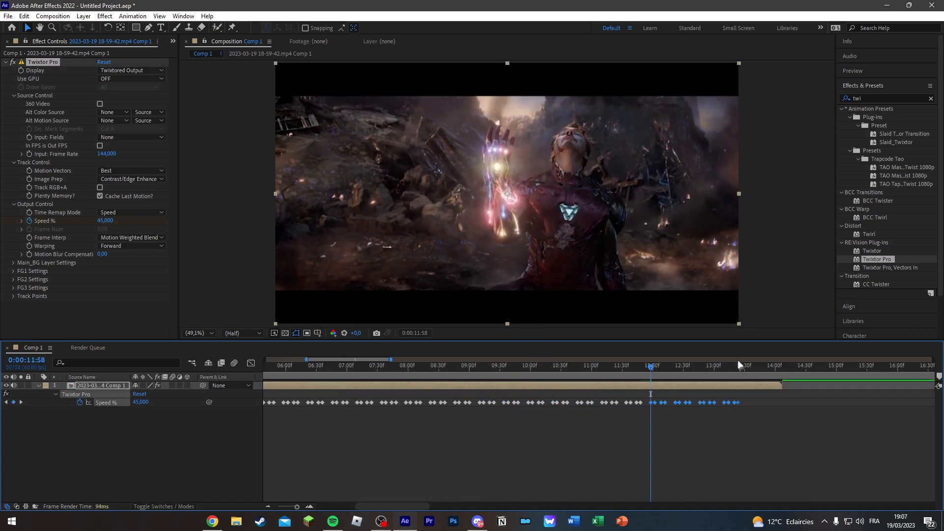
- Duplicate the last four Speed % keyframes ten frames after 0:00:13:24, starting at 0:00:13:34
left_click(739, 364)
left_click_drag(755, 422, 720, 397)
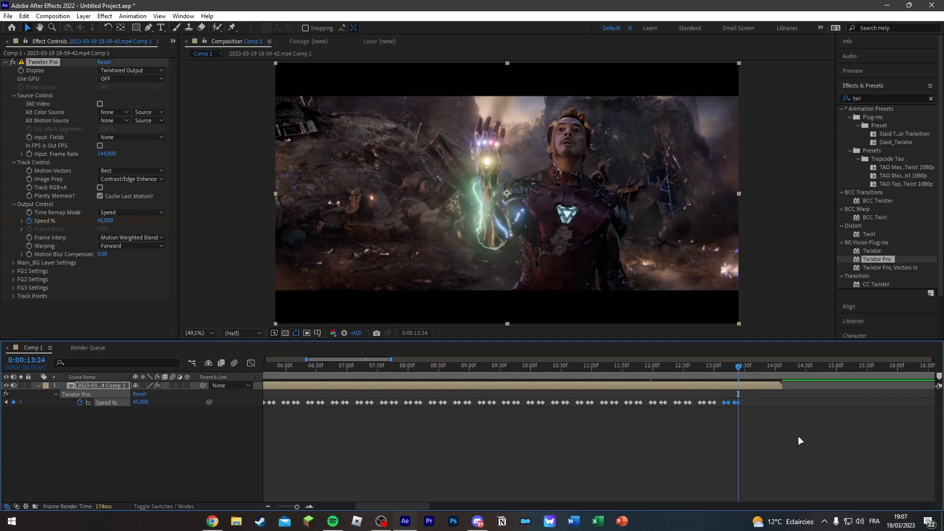
key("space")
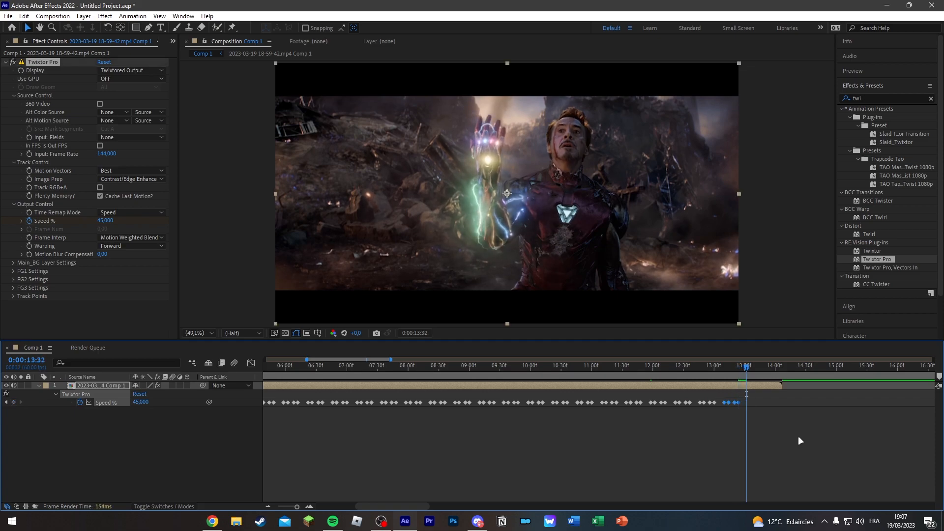
key("ctrl+v")
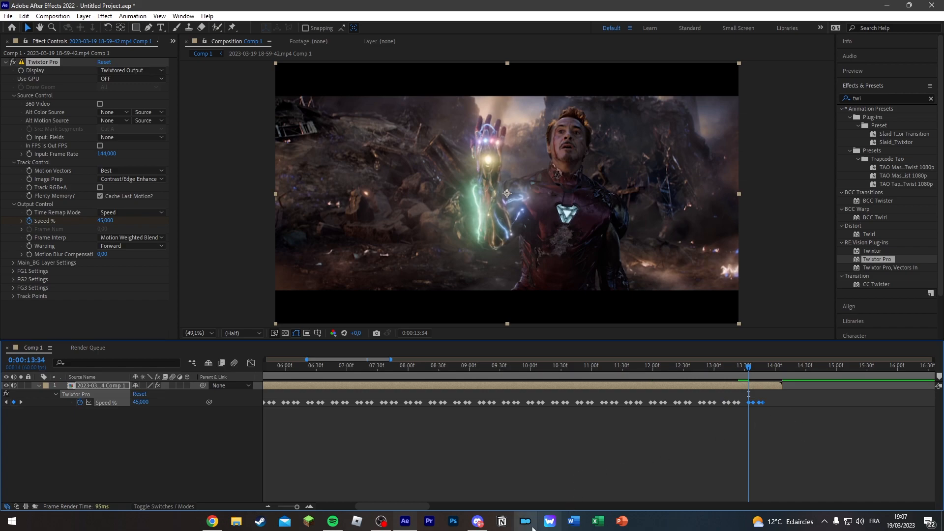
- Select all Speed % keyframes and shift them earlier so the first 95 keyframe sits at the layer's start, 0:00:04:44
left_click_drag(400, 507, 386, 488)
left_click_drag(315, 422, 898, 397)
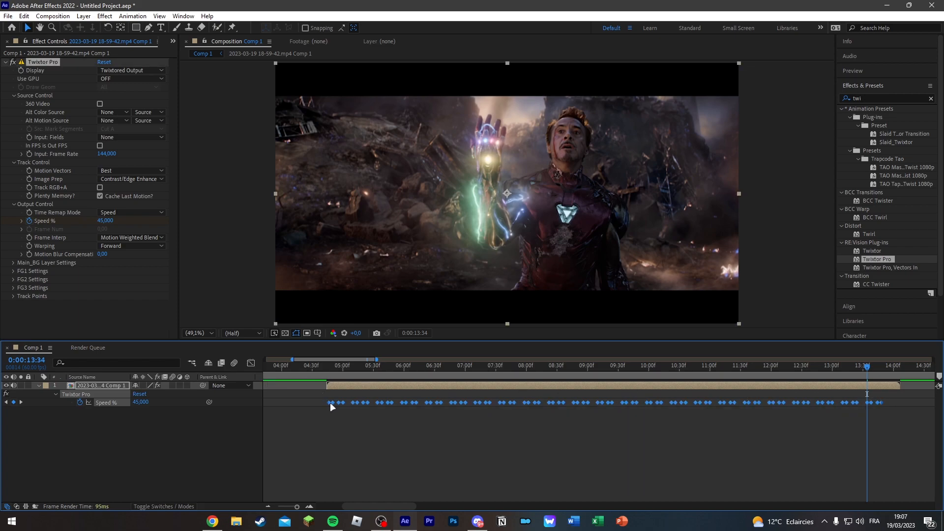
left_click_drag(332, 402, 329, 408)
left_click(328, 368)
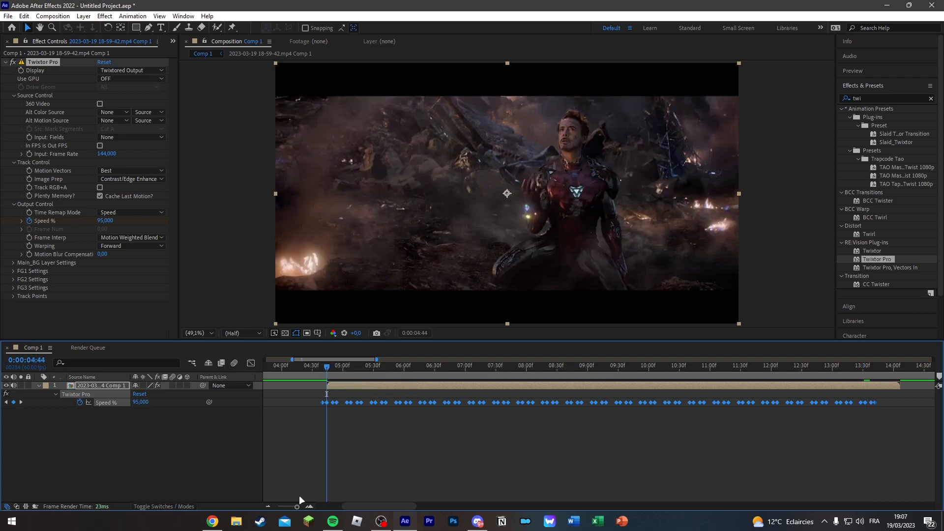
- Find the Brightness & Contrast effect by searching for "brigh" and apply it to the pre-composed clip layer
left_click_drag(297, 506, 296, 506)
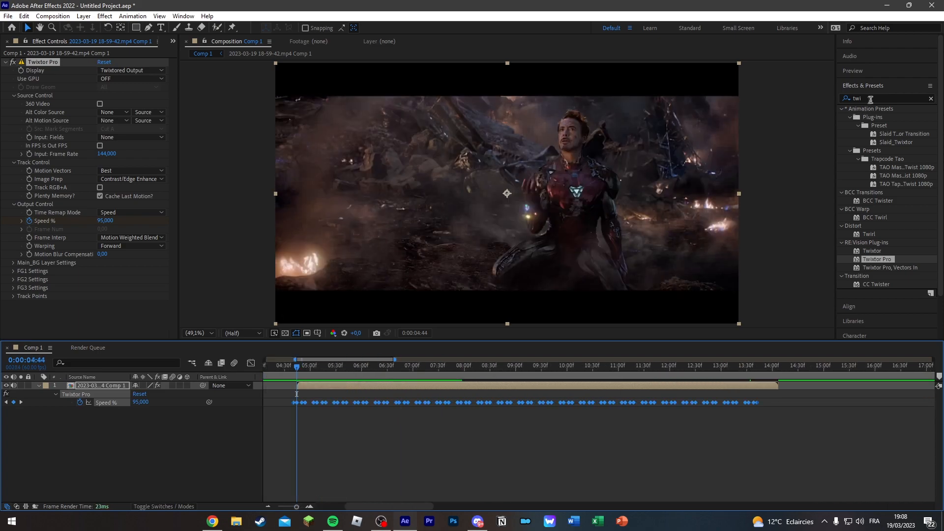
left_click(868, 99)
type("brigh")
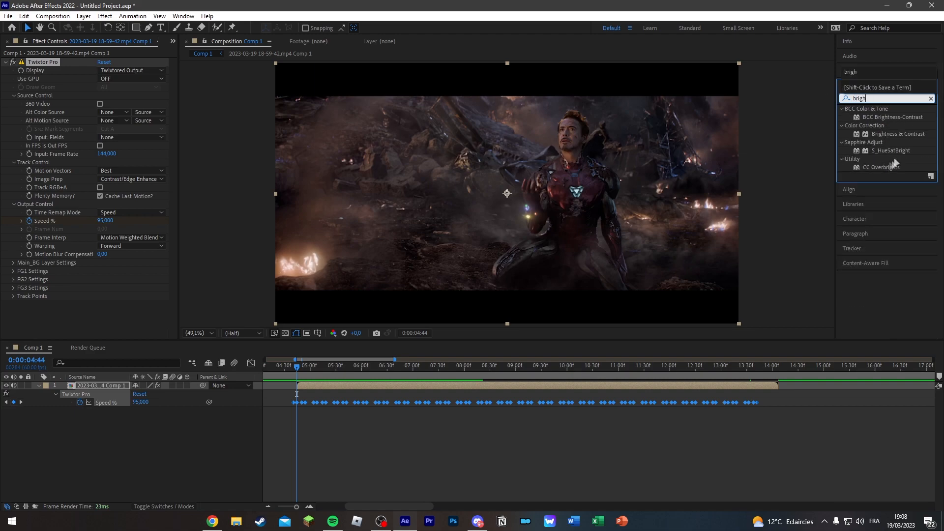
left_click_drag(883, 134, 344, 399)
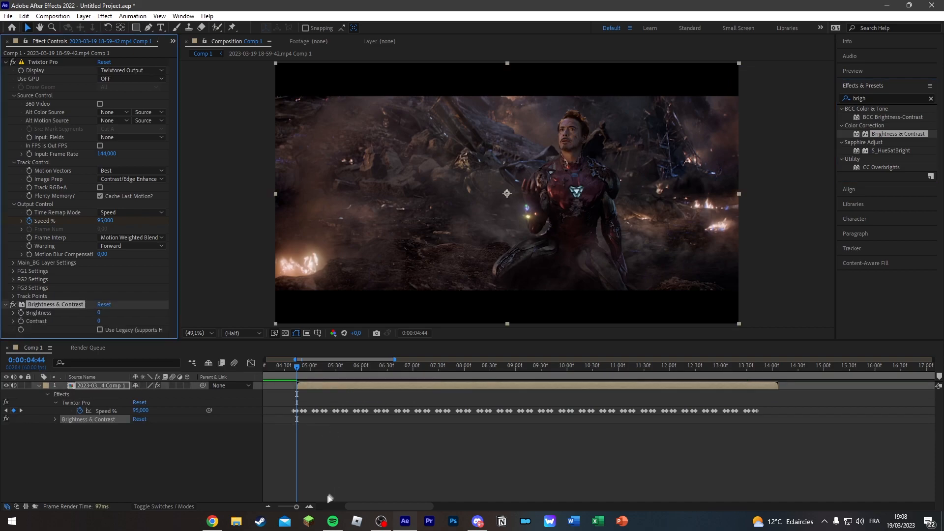
- Reveal the Brightness & Contrast properties in the timeline and set a Brightness keyframe of 0 at 0:00:04:44
left_click_drag(296, 508, 299, 509)
left_click(56, 419)
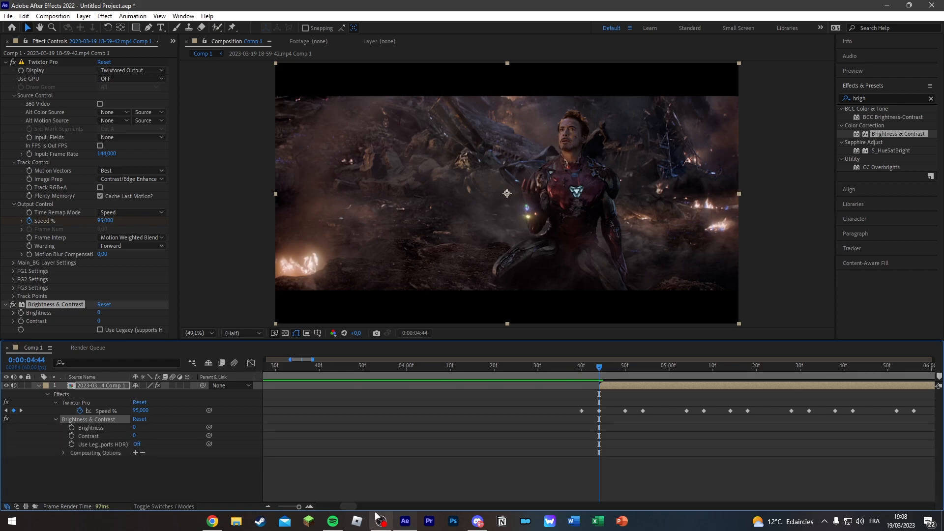
left_click_drag(353, 509, 357, 508)
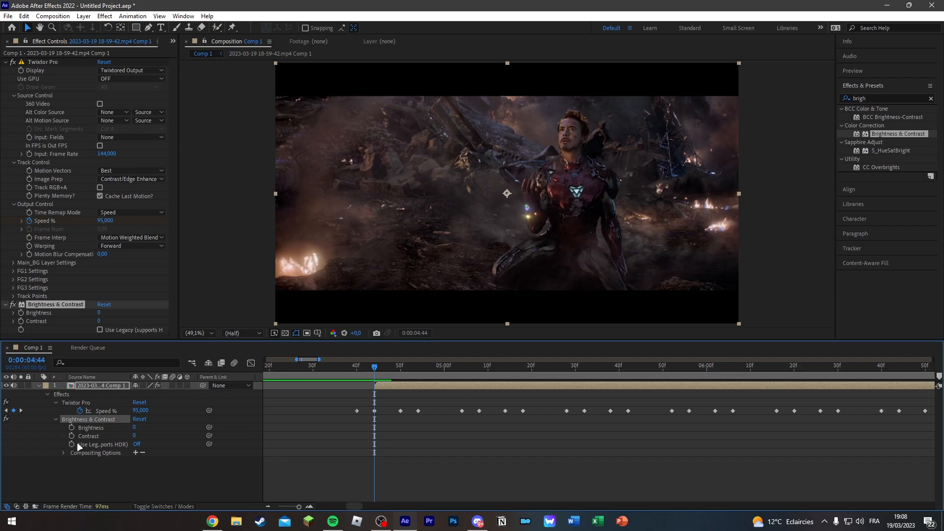
left_click(72, 427)
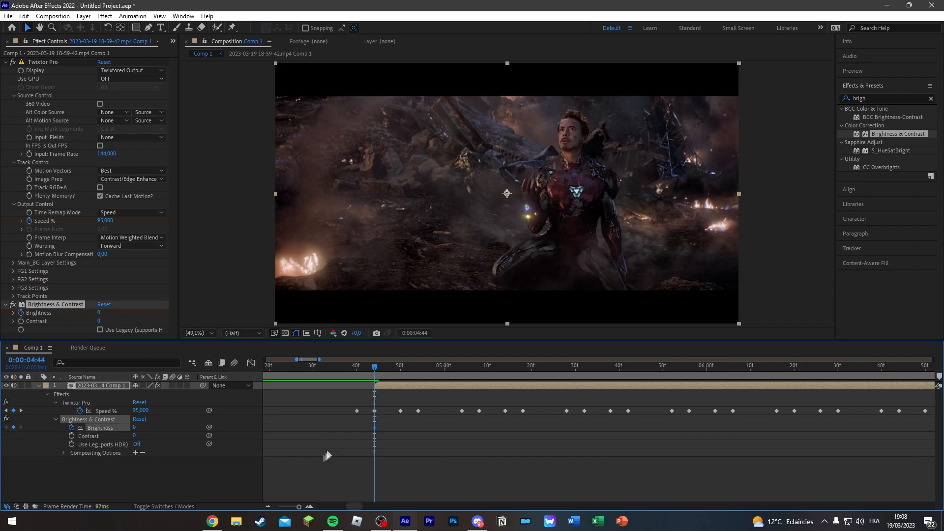
- Set a Brightness keyframe of 80 at 0:00:04:49 and move the playhead to the Speed % keyframe at 0:00:05:08
left_click_drag(378, 372, 399, 371)
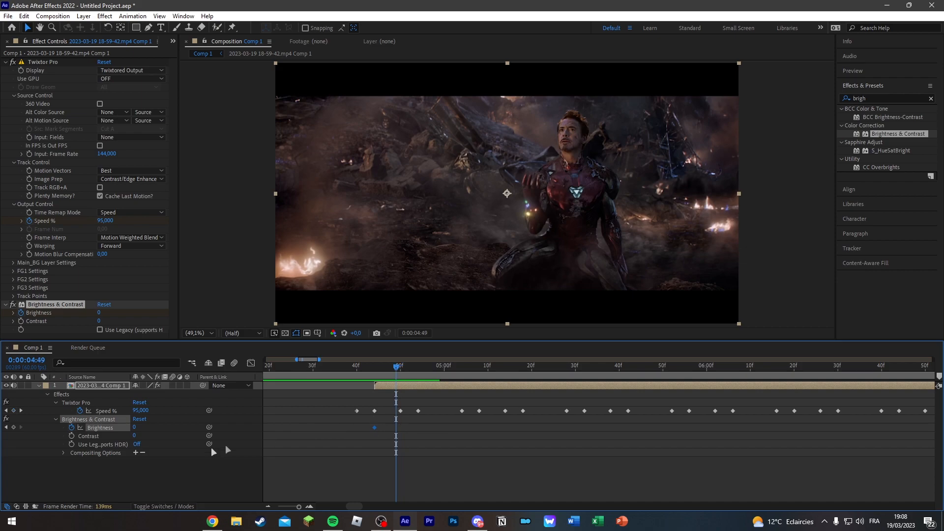
left_click(135, 428)
type("80")
key("Return")
left_click_drag(398, 372, 482, 386)
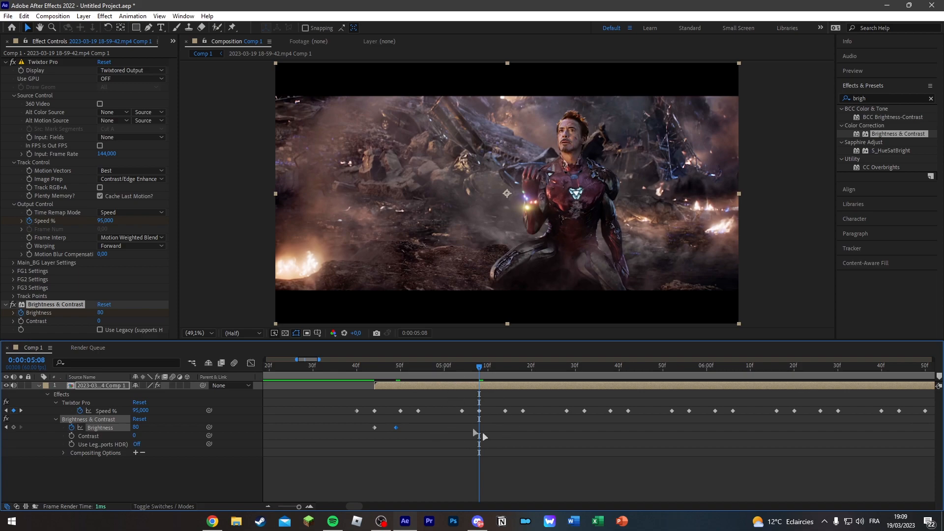
- Set a Brightness keyframe of 0 at 0:00:05:08
left_click(136, 427)
type("0")
key("Return")
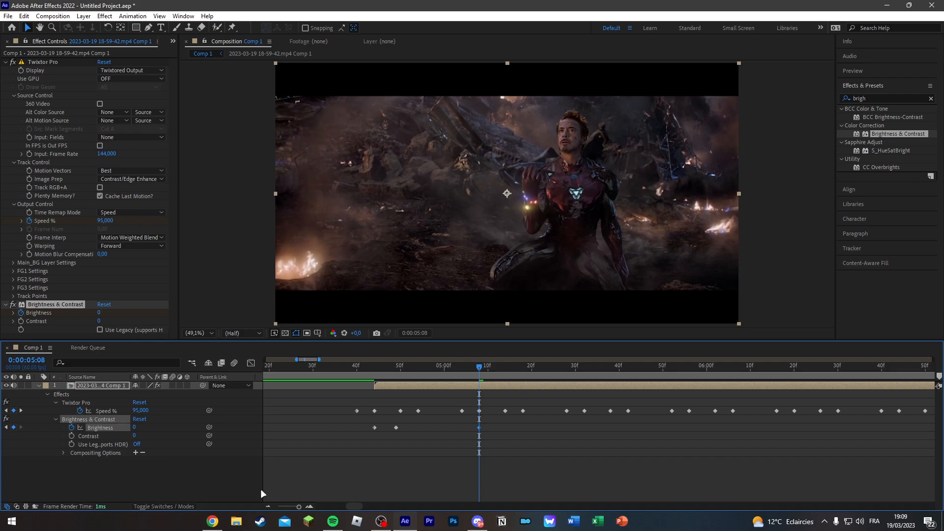
- Copy the three Brightness keyframes and paste them one frame after the last one, at 0:00:05:09
key("Page_Down")
left_click(473, 436)
left_click_drag(473, 436, 405, 424)
left_click_drag(479, 432, 364, 428)
key("ctrl+v")
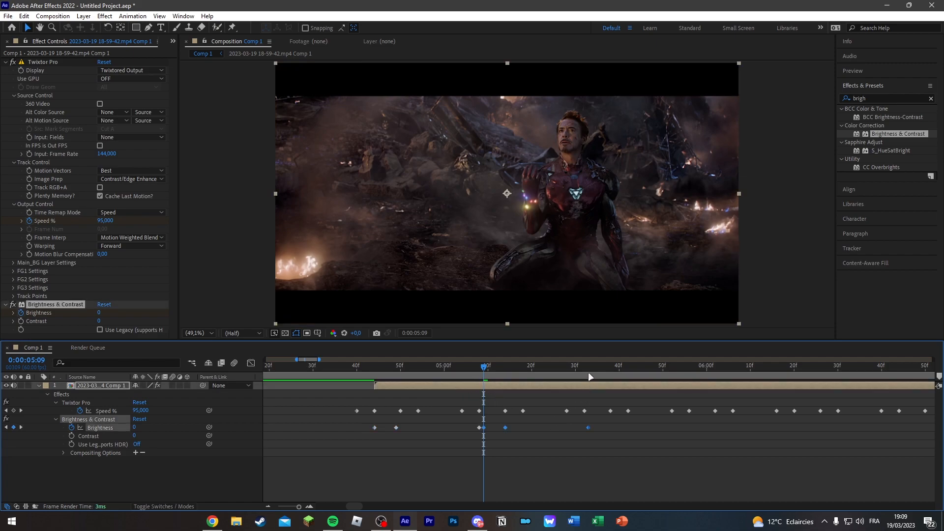
- Shift all Speed % keyframes from 0:00:05:28 onward one frame later, aligning them with the Brightness keyframe at 0:00:05:33
left_click(585, 367)
left_click_drag(554, 420, 651, 402)
left_click_drag(411, 506, 355, 515)
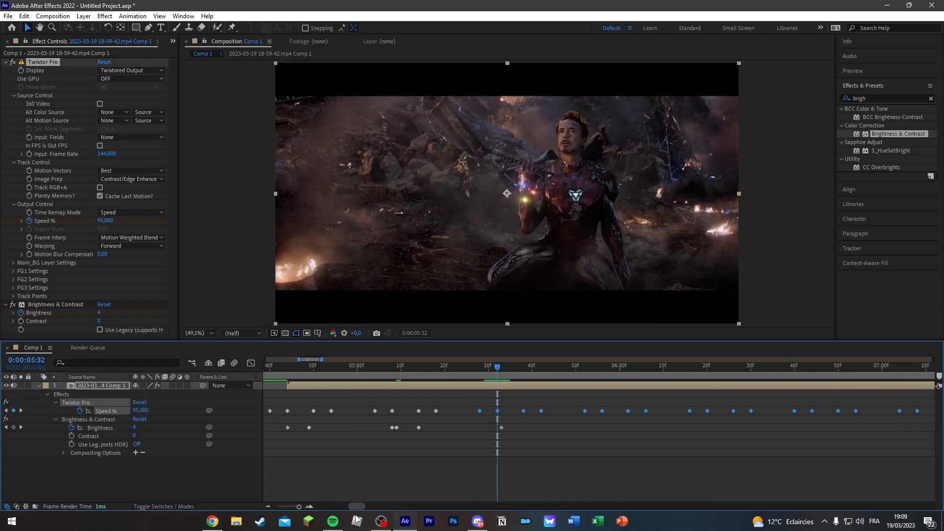
left_click_drag(479, 411, 485, 412)
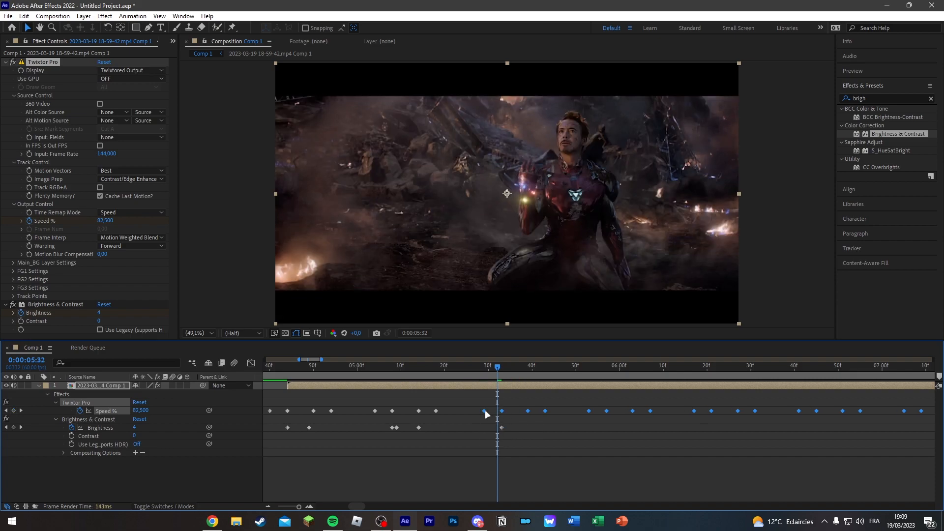
- Move the playhead to 0:00:05:34, undo the mistaken Speed % paste, and paste the first three Brightness keyframes there
left_click_drag(498, 375, 502, 375)
key("ctrl+Right")
key("ctrl+v")
key("ctrl+z")
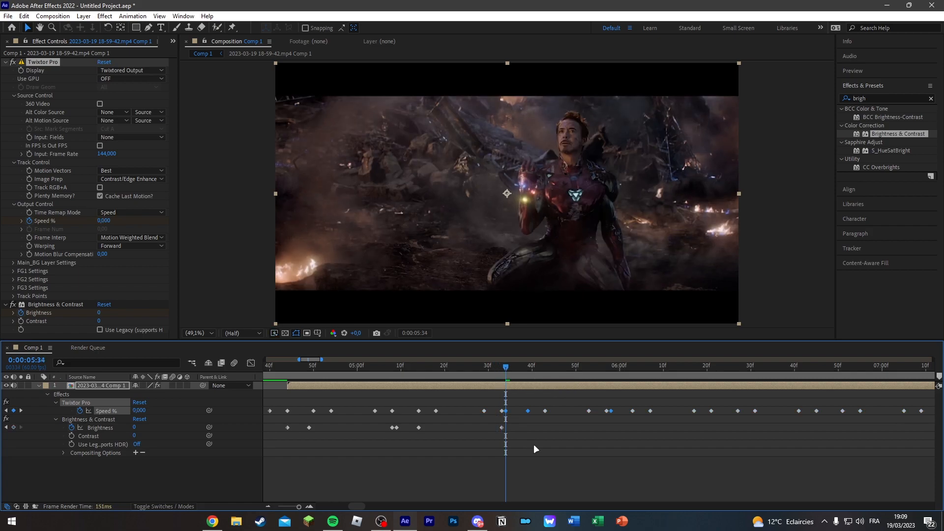
left_click(399, 467)
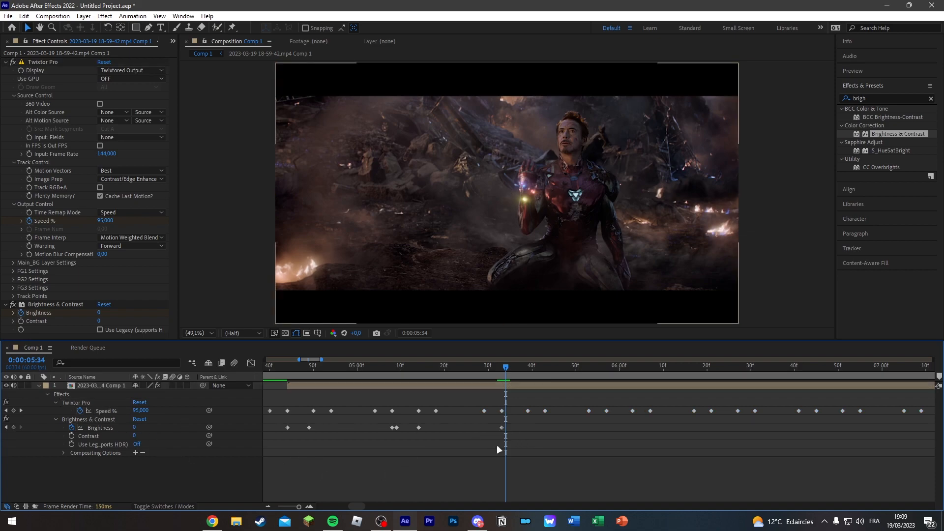
left_click_drag(392, 432, 279, 422)
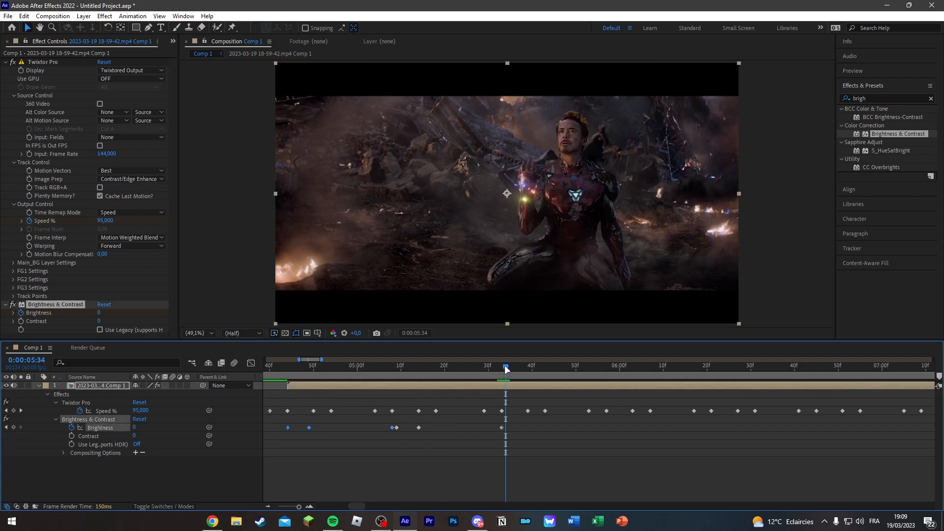
- Shift the Speed % keyframes from 0:00:05:53 onward one frame later to match the Brightness keyframe at 0:00:05:58
left_click_drag(585, 419, 926, 409)
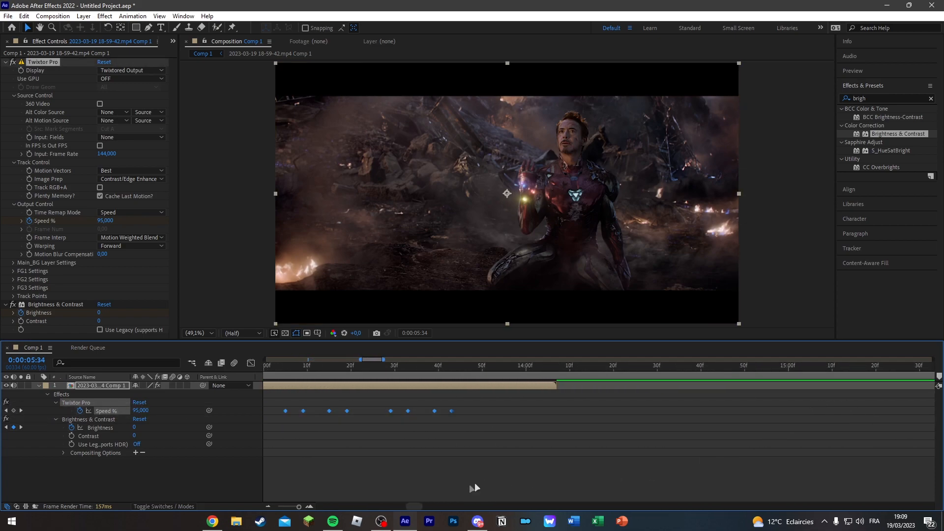
left_click_drag(413, 508, 358, 507)
left_click_drag(500, 411, 504, 411)
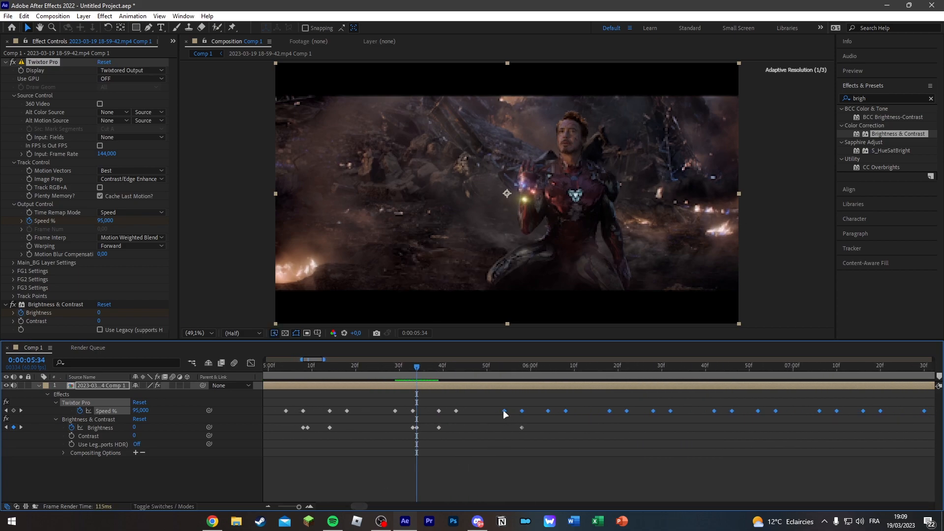
- Copy a set of three Brightness keyframes and paste it at 0:00:05:59
left_click(522, 369)
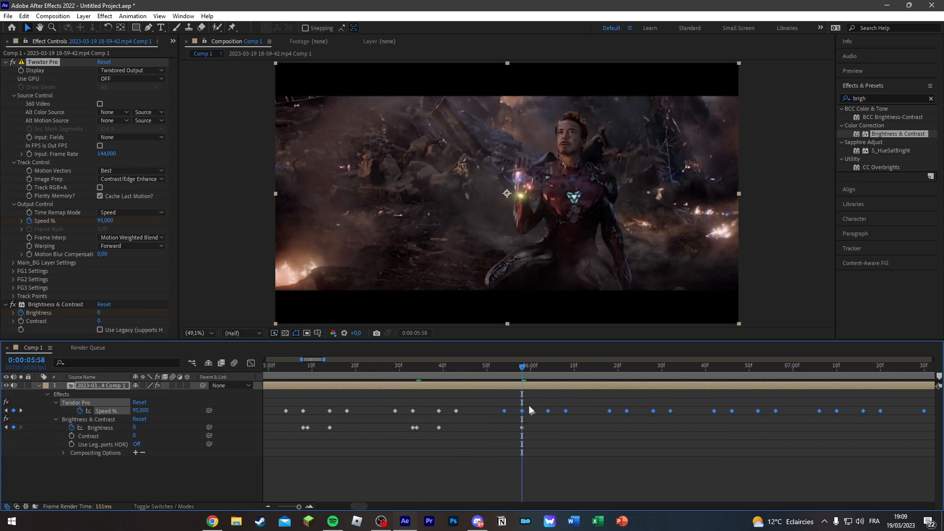
key("Page_Down")
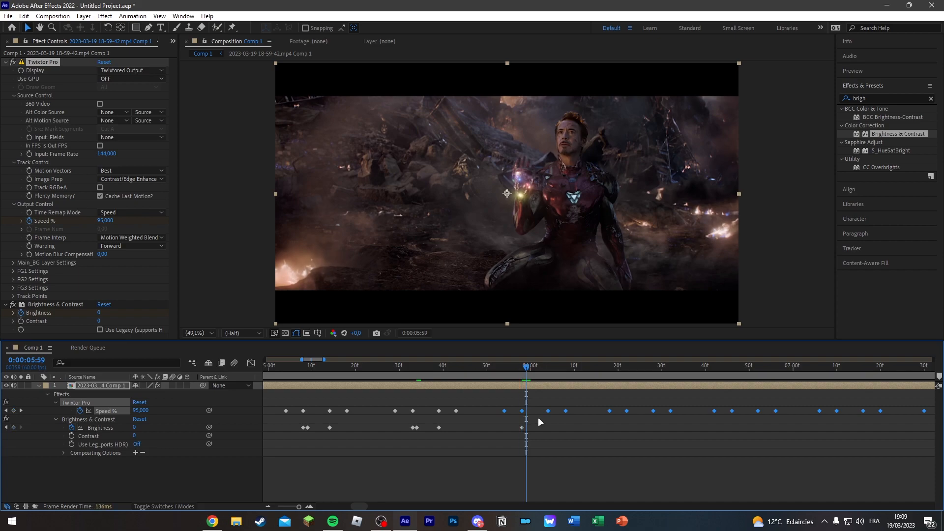
left_click(535, 428)
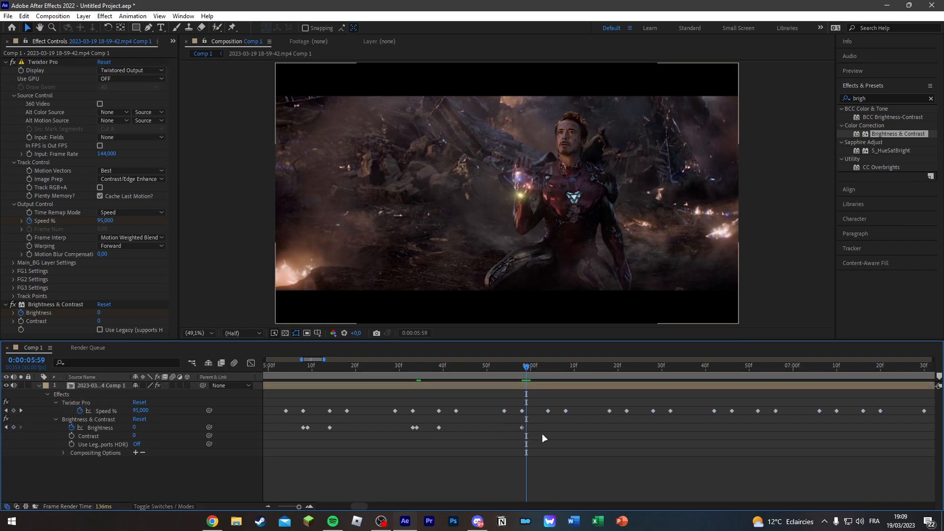
left_click(412, 428)
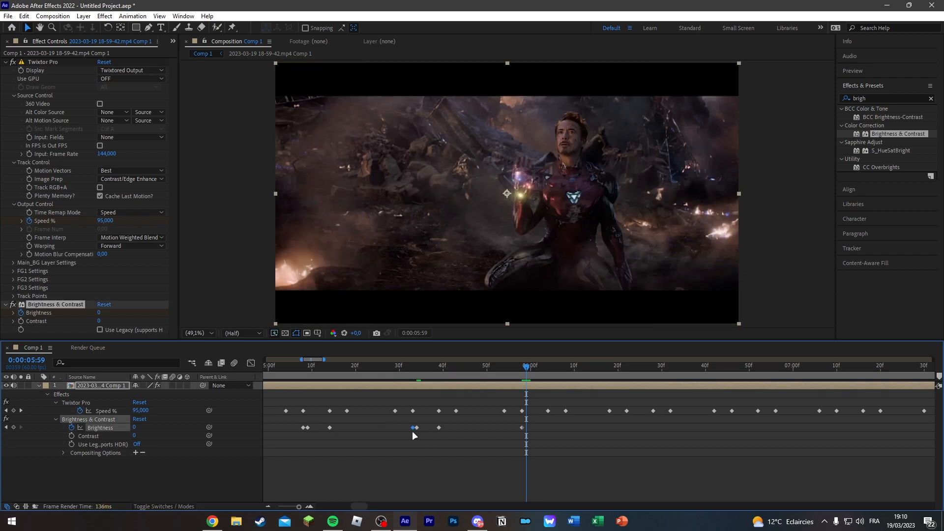
left_click_drag(414, 435, 301, 424)
key("ctrl+v")
- Realign the Speed % keyframes following the 0:00:05:59 Brightness set and paste the three-keyframe Brightness pattern over the next speed cycles
left_click_drag(882, 425, 596, 393)
left_click(631, 367)
key("ctrl+v")
left_click_drag(359, 506, 370, 506)
left_click(516, 367)
key("ctrl+v")
key("ctrl+v")
left_click(562, 368)
key("ctrl+v")
- Realign the remaining Speed % keyframes with the last pasted Brightness keyframe and paste the pattern once more
left_click_drag(922, 425, 632, 393)
left_click(523, 367)
key("ctrl+v")
- Copy a fresh set of three Brightness keyframes and paste it one frame after each preceding set, further along the layer
left_click_drag(370, 507, 380, 506)
left_click_drag(594, 435, 474, 422)
key("ctrl+c")
left_click(512, 368)
key("ctrl+v")
key("ctrl+z")
key("ctrl+v")
left_click_drag(379, 506, 387, 510)
left_click(540, 368)
key("ctrl+v")
- Paste the Brightness pattern on the following cycles, realigning the remaining Speed % keyframes with it in between
left_click(550, 367)
left_click(508, 367)
key("ctrl+v")
left_click_drag(841, 424, 594, 403)
mouse_move(397, 507)
left_mouse_down()
mouse_move(406, 506)
mouse_move(394, 507)
left_mouse_up()
left_click(508, 367)
key("ctrl+v")
- Keep pasting the three-keyframe Brightness pattern after each set, up to the one starting at 0:00:13:03
left_click(561, 367)
key("ctrl+v")
left_click(485, 367)
key("ctrl+v")
left_click(527, 368)
key("ctrl+v")
key("ctrl+v")
left_click(643, 370)
left_click_drag(405, 507, 412, 507)
key("ctrl+v")
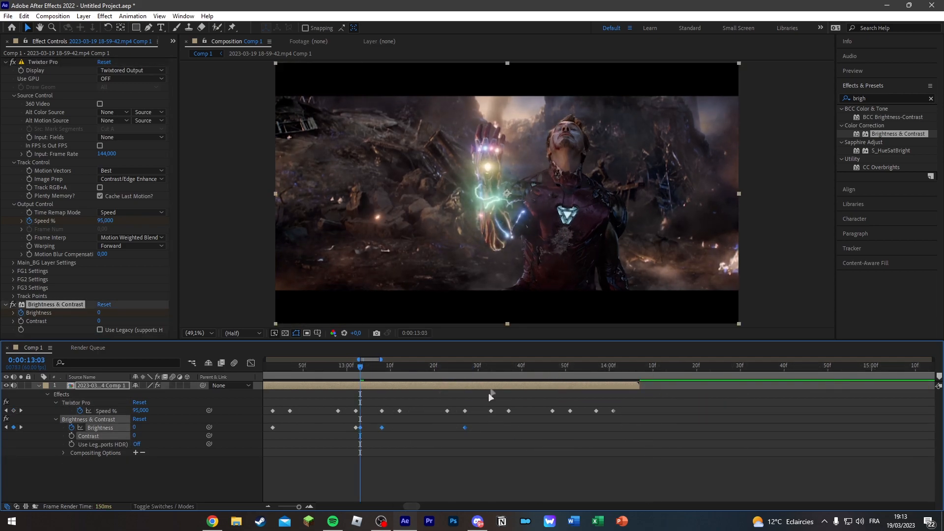
- Paste the Brightness pattern at 0:00:13:28 and shift the last Speed % keyframes to align with its final keyframe at 0:00:13:52
left_click(467, 369)
key("ctrl+v")
left_click_drag(639, 417, 543, 404)
- Move the playhead to 0:00:04:40 and preview the finished speed and brightness ramps
left_click_drag(298, 507, 292, 509)
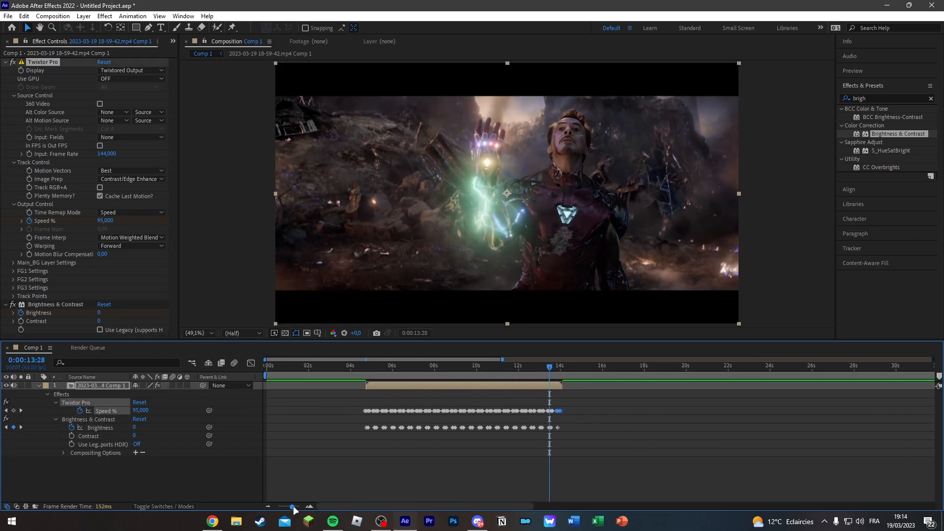
left_click_drag(360, 370, 364, 370)
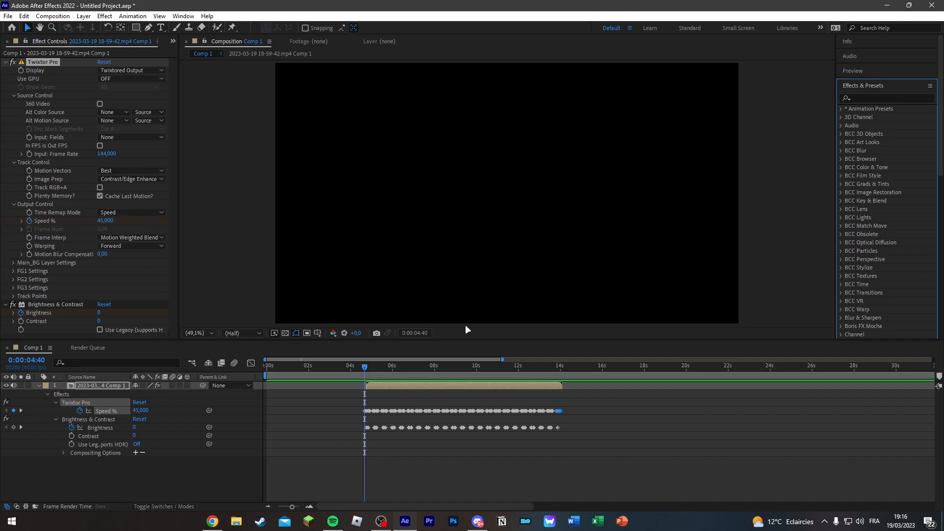
left_click(453, 475)
key("space")
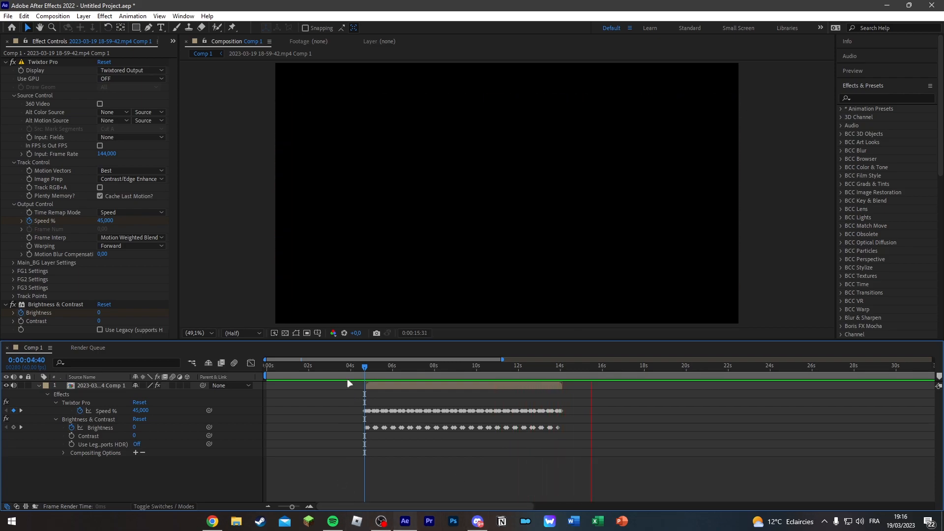
- Return the playhead to 0:00:04:41, play the whole clip again, and stop at 0:00:13:52
left_click_drag(361, 375, 365, 374)
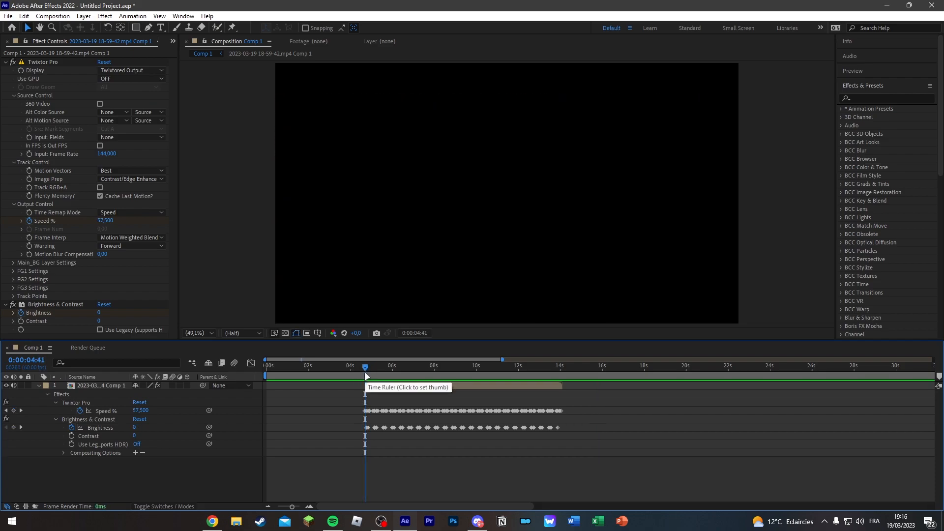
left_click_drag(293, 506, 296, 507)
mouse_move(497, 427)
left_mouse_down()
mouse_move(491, 402)
mouse_move(501, 423)
mouse_move(491, 405)
mouse_move(513, 413)
mouse_move(500, 413)
left_mouse_up()
left_click(502, 455)
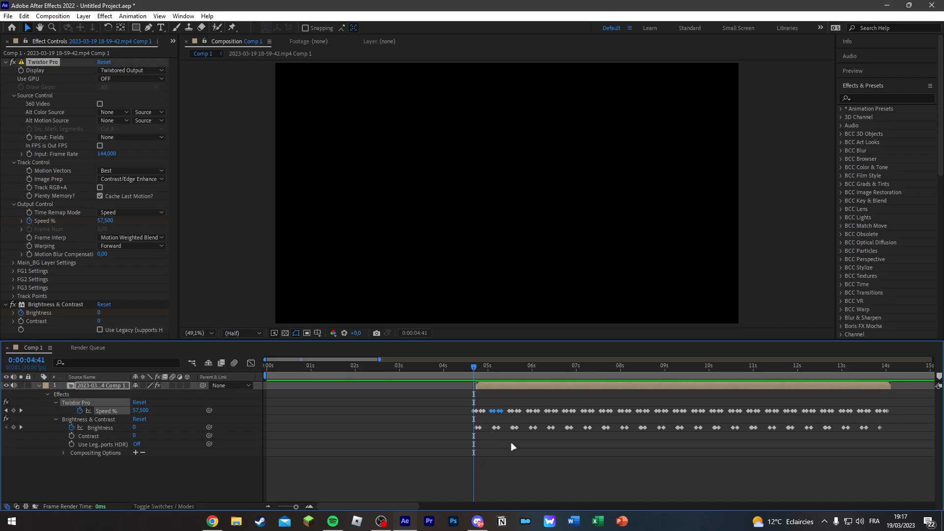
left_click(493, 473)
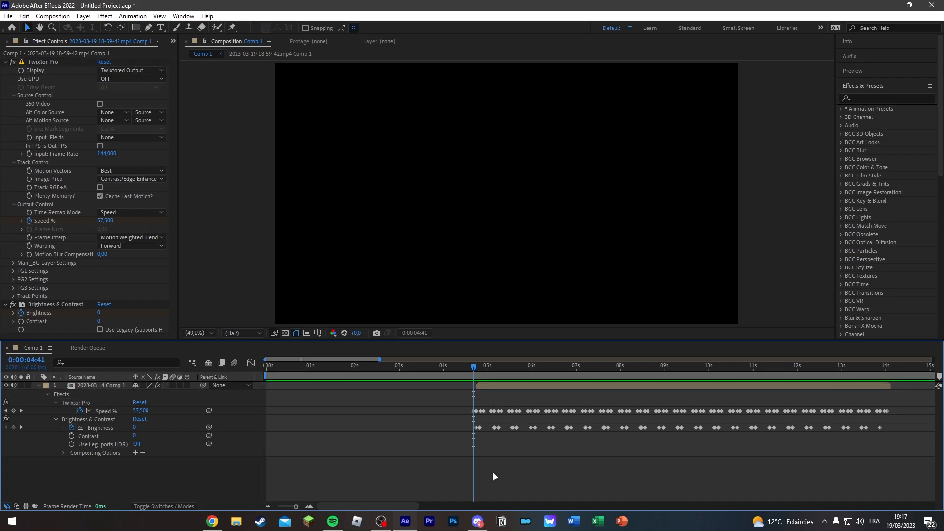
key("space")
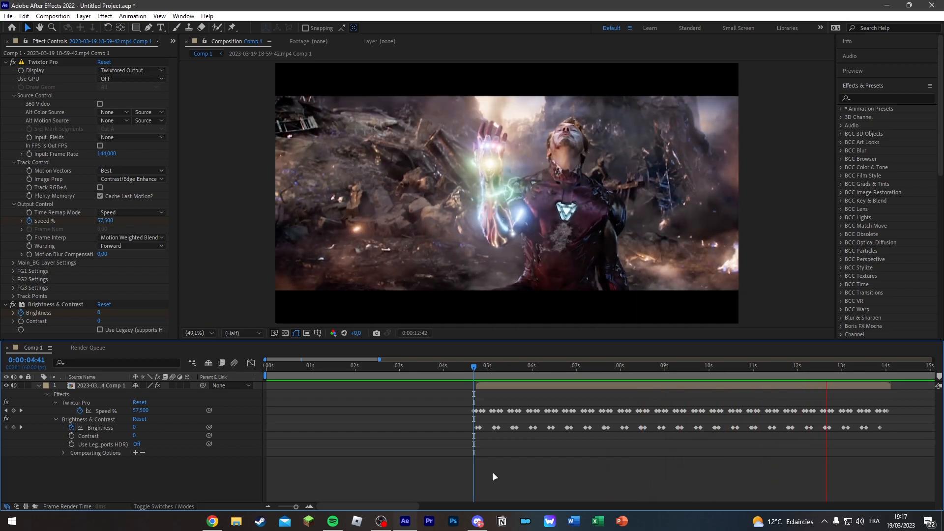
key("space")
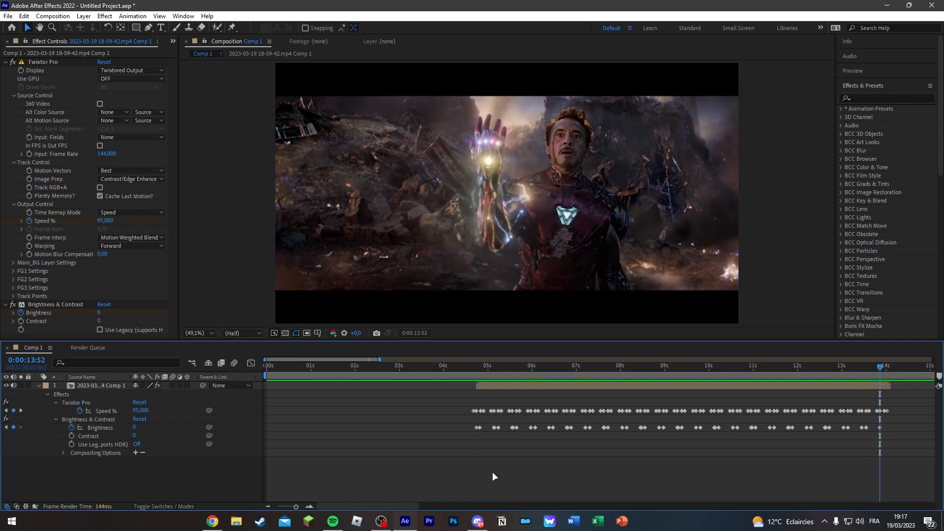